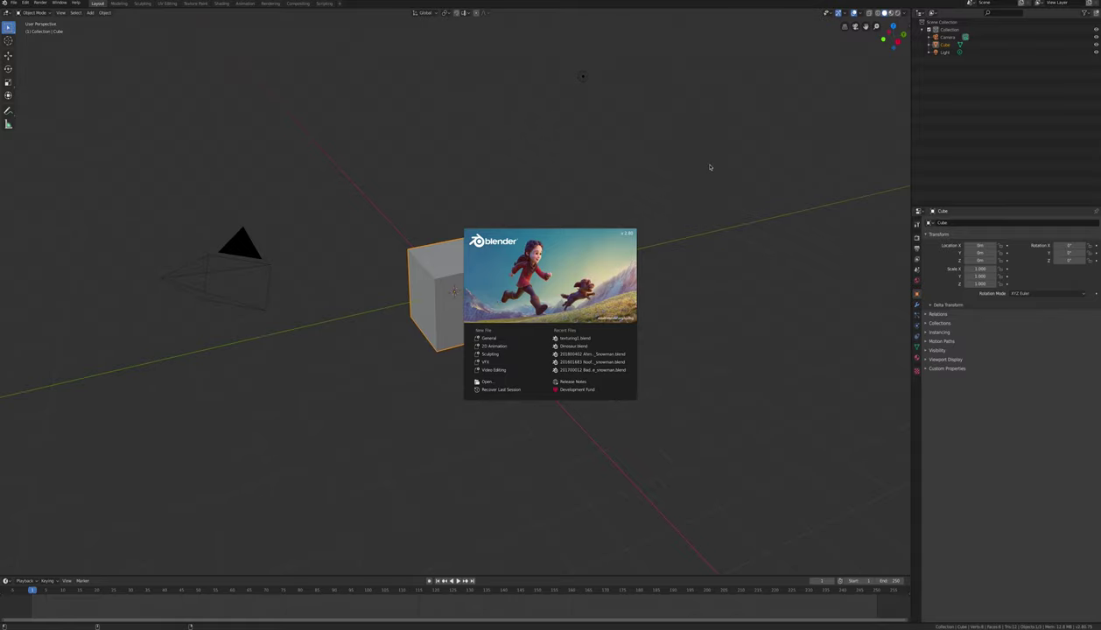
# Dismiss the startup splash screen to reach the default cube scene.
pyautogui.click(676, 234)
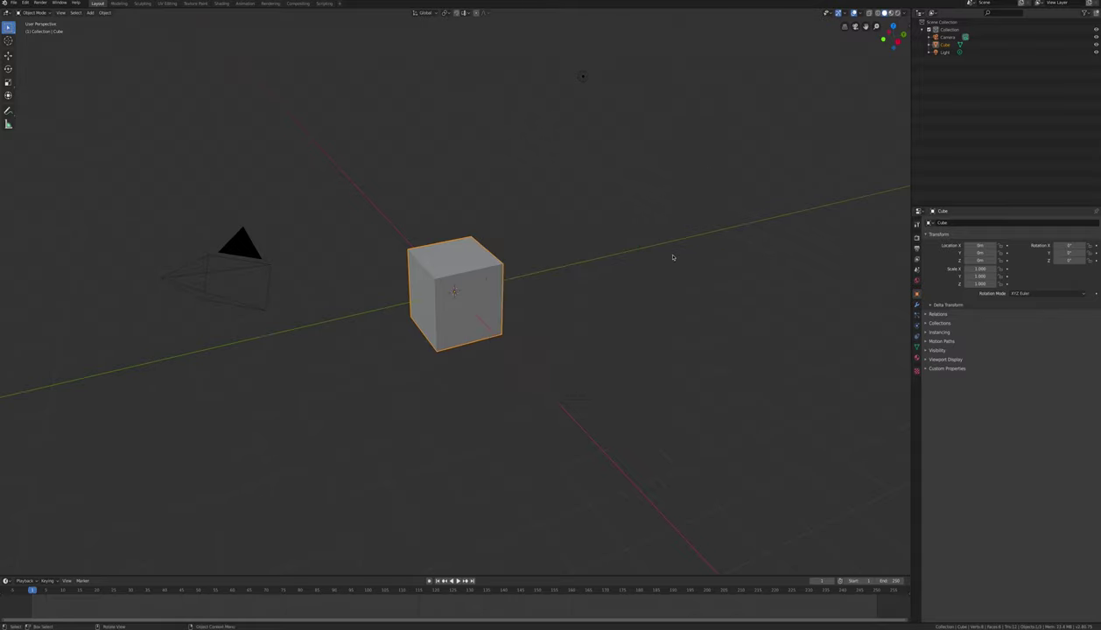
pyautogui.moveTo(602, 270); pyautogui.dragTo(727, 208, button='middle')
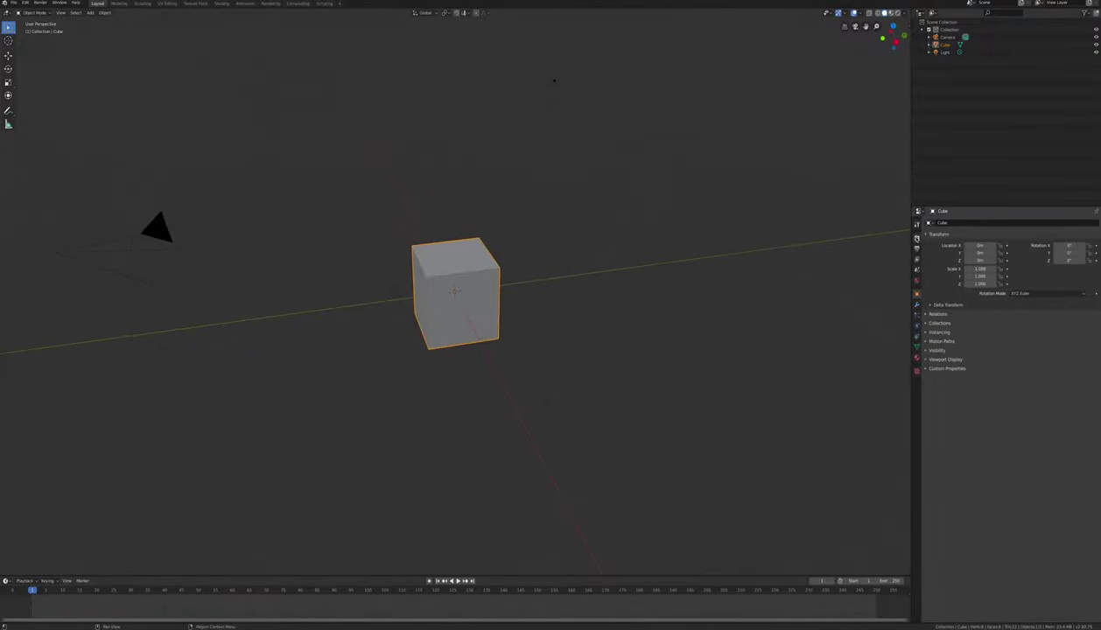
# Switch the scene's render engine to Cycles and back to Eevee.
pyautogui.click(916, 238)
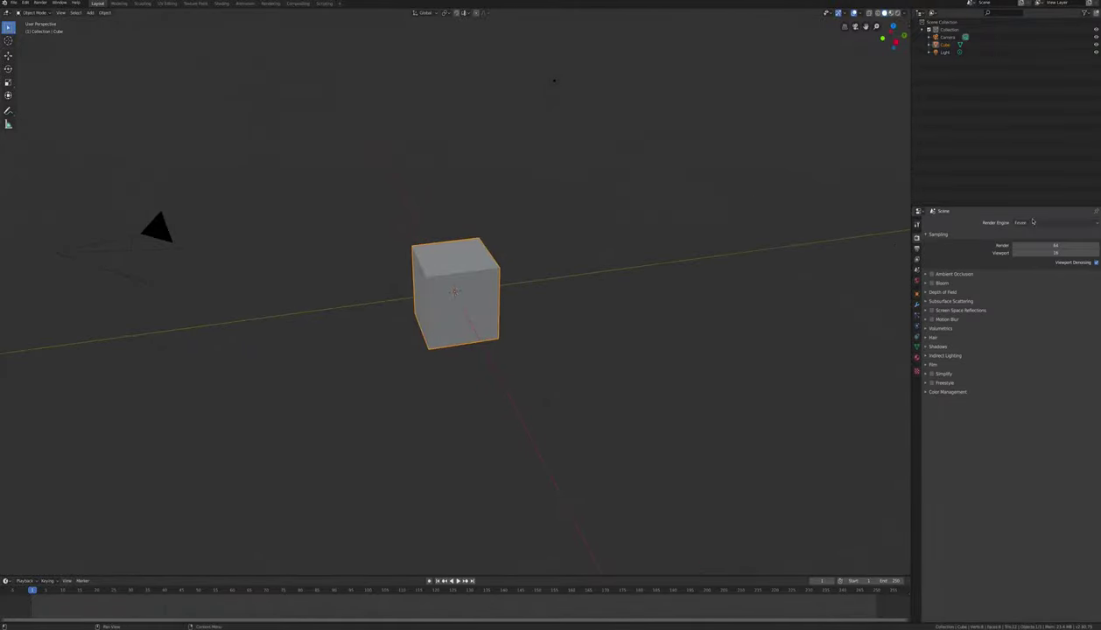
pyautogui.click(1037, 222)
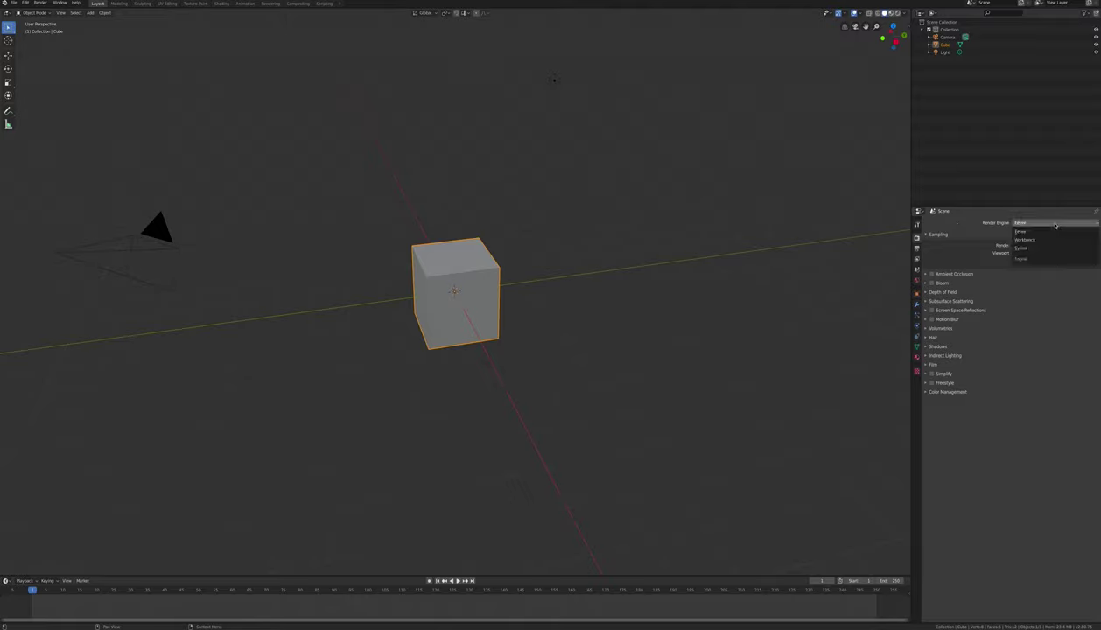
pyautogui.click(1040, 250)
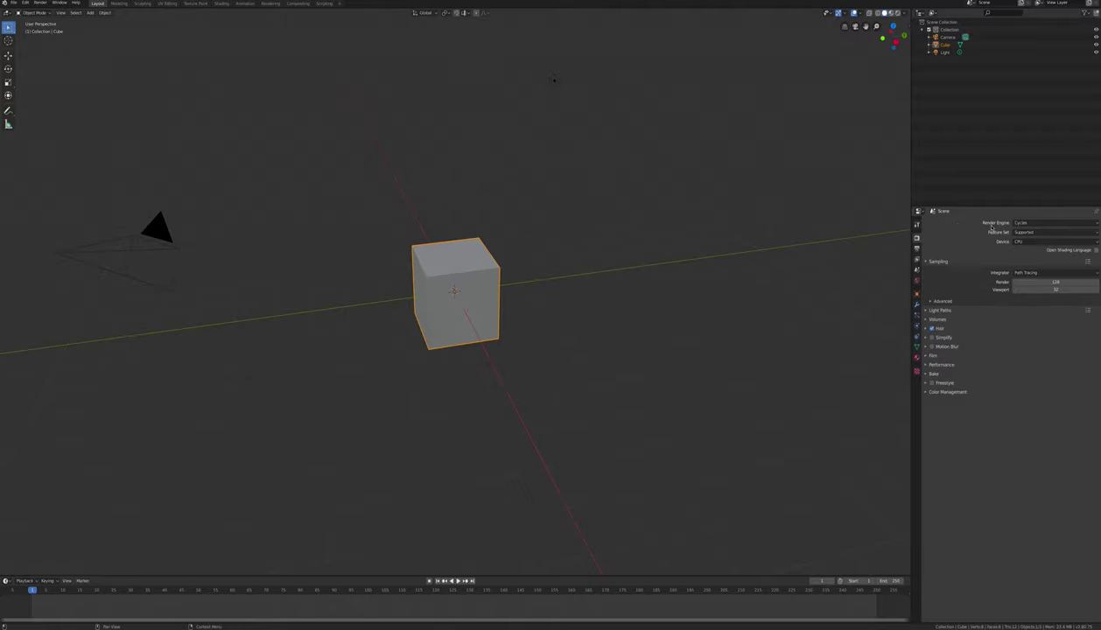
pyautogui.click(1022, 223)
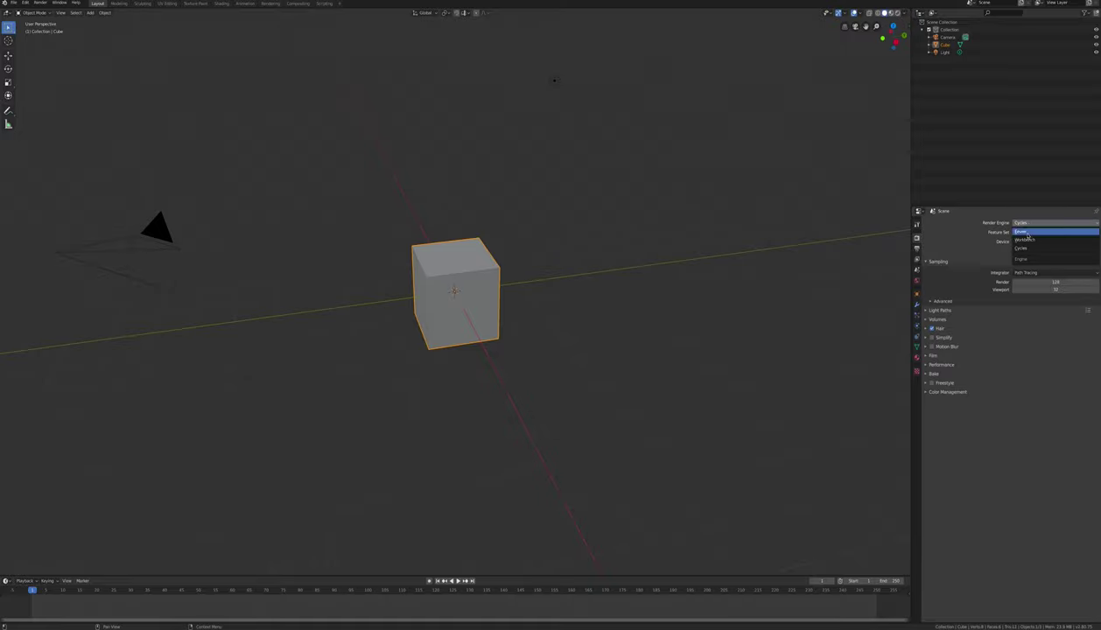
pyautogui.click(1028, 233)
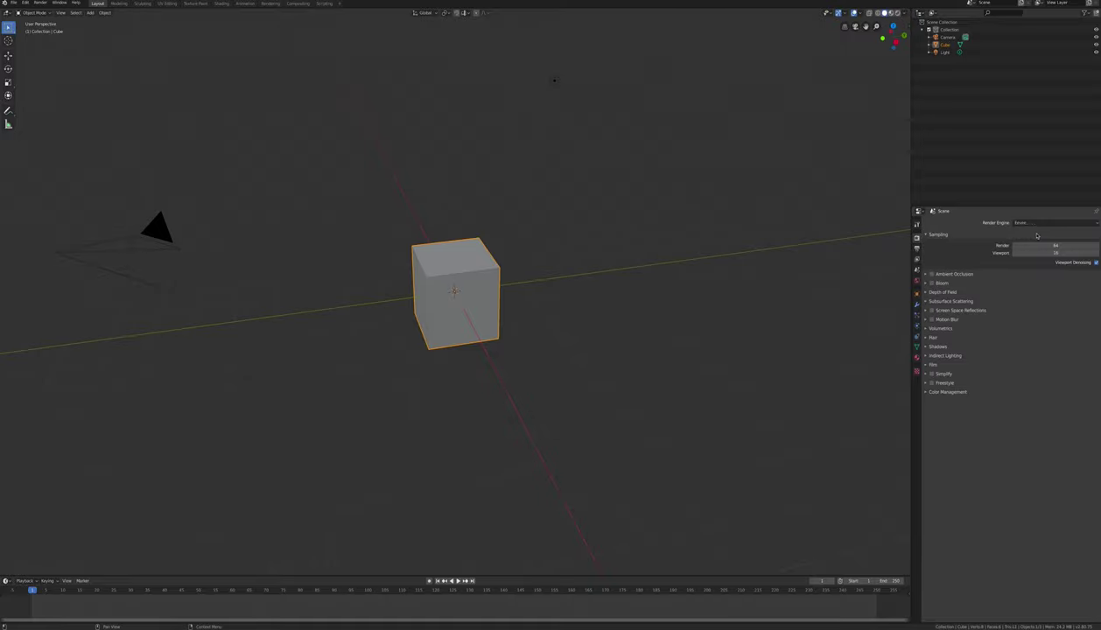
# Rename the cube's material as Stone.
pyautogui.click(916, 357)
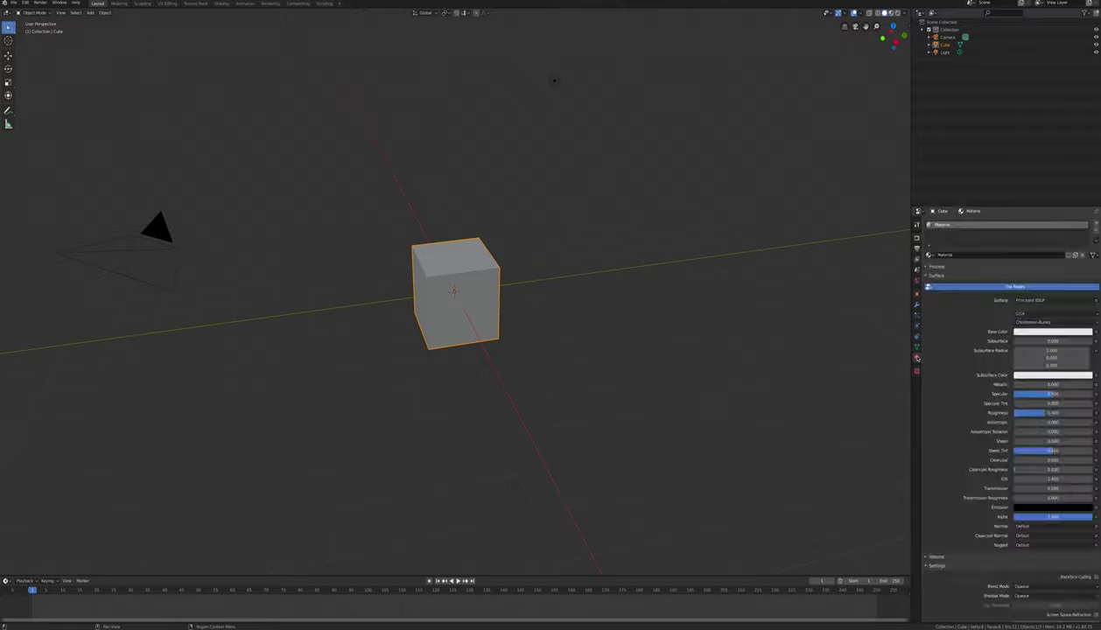
pyautogui.click(1095, 232)
pyautogui.click(1010, 254)
pyautogui.click(995, 255)
pyautogui.write('Stone')
pyautogui.press('Return')
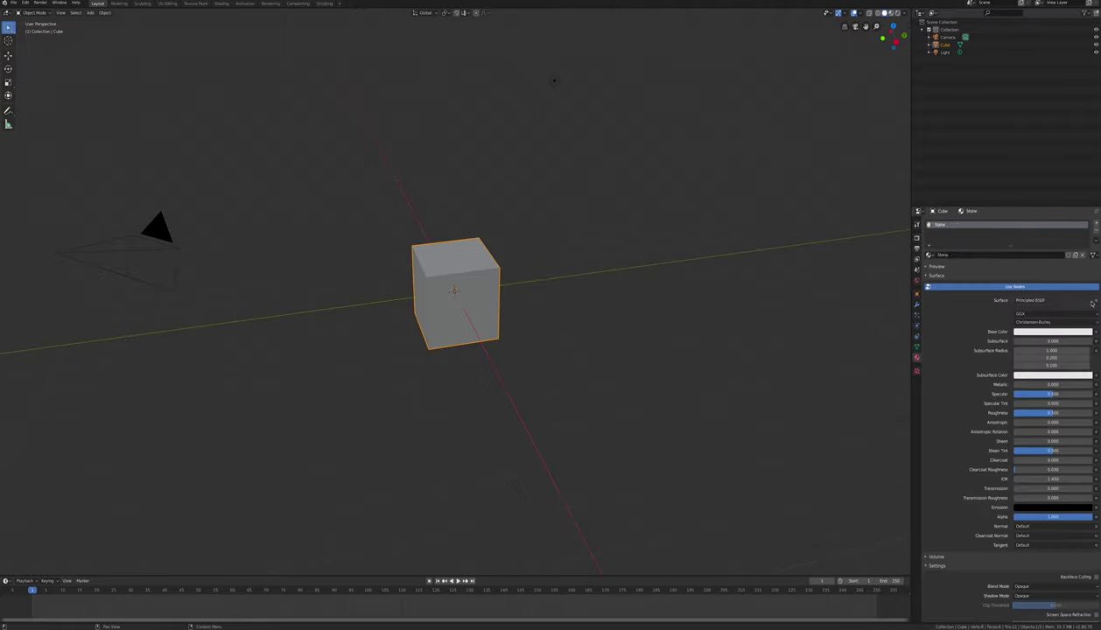
# Set the Stone material's surface to Glossy BSDF and use an Image Texture for its color.
pyautogui.click(1053, 300)
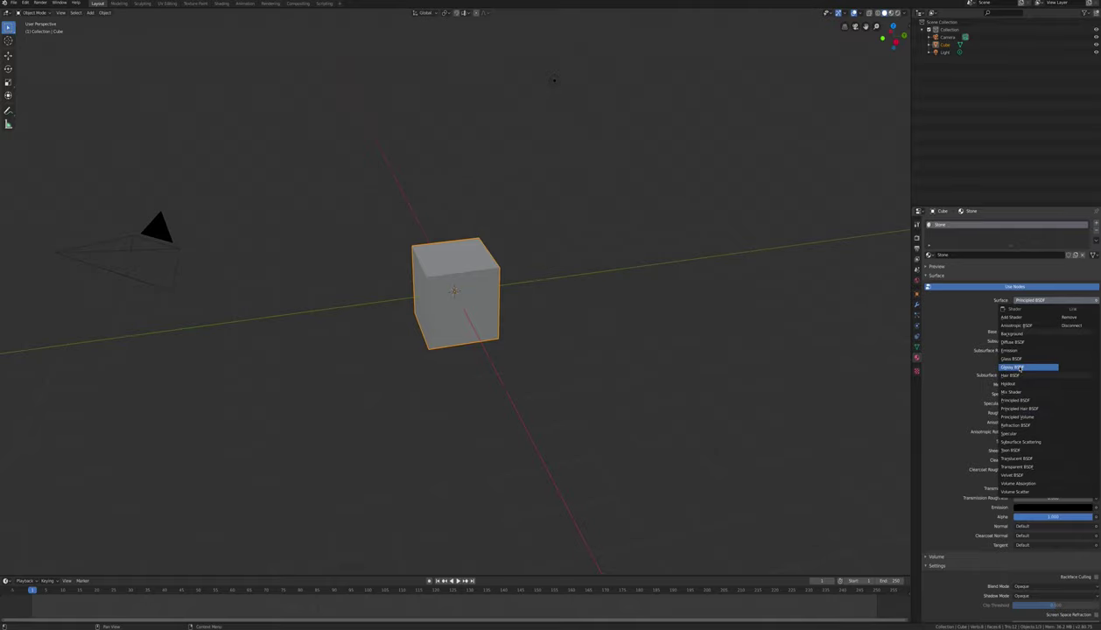
pyautogui.click(1022, 368)
pyautogui.click(1096, 324)
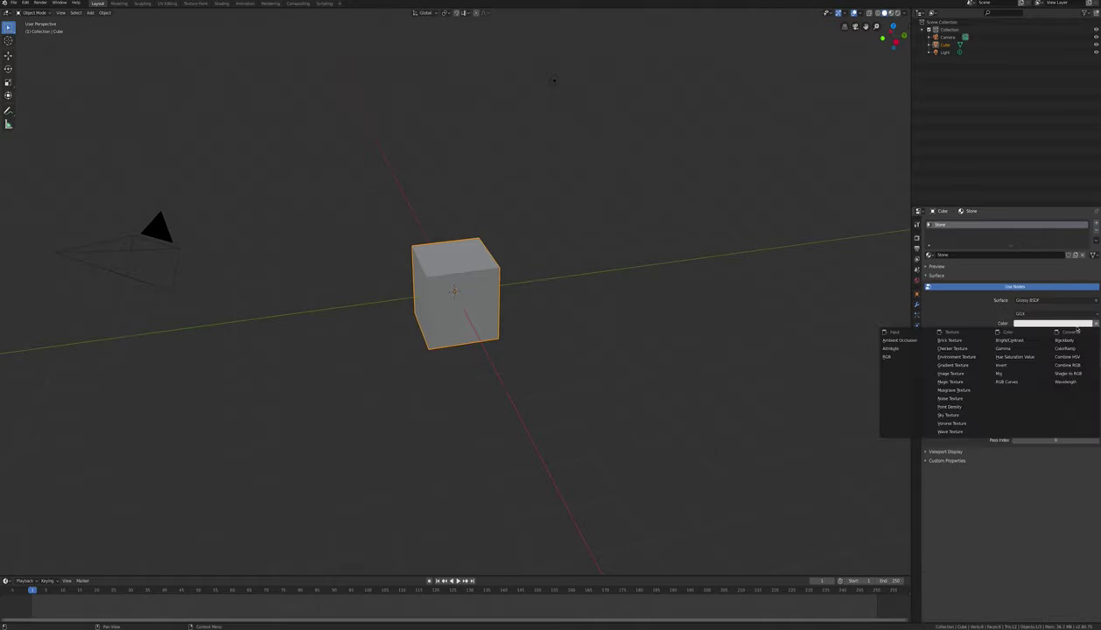
pyautogui.click(963, 378)
# Switch to the web browser and save the tan stone wall picture from the stone texture image results at full size.
pyautogui.press('super+Tab')
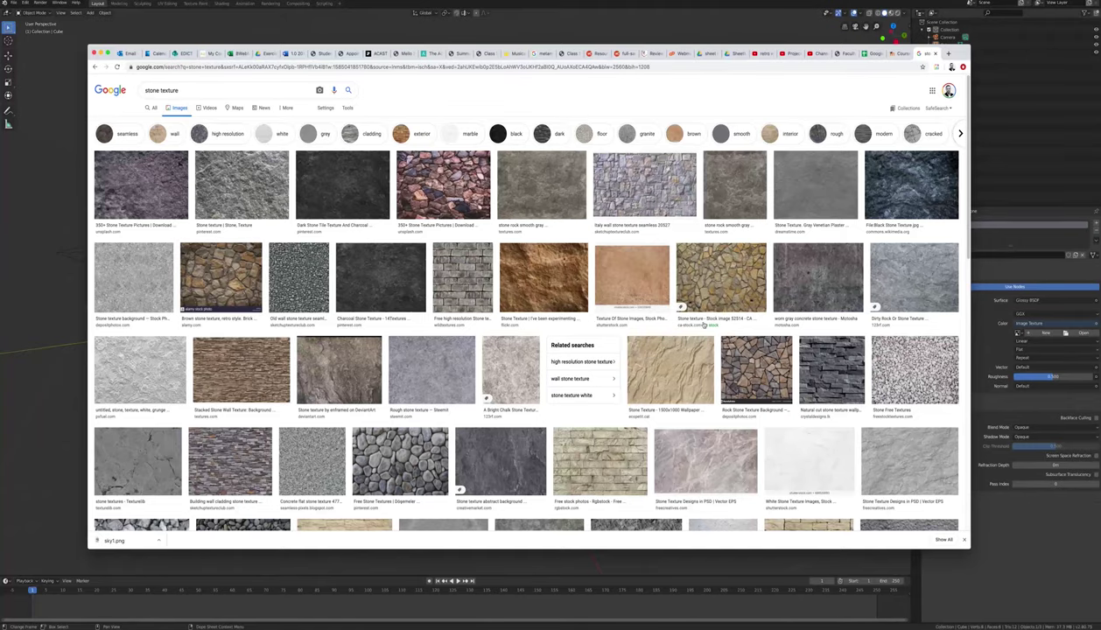
pyautogui.click(714, 289)
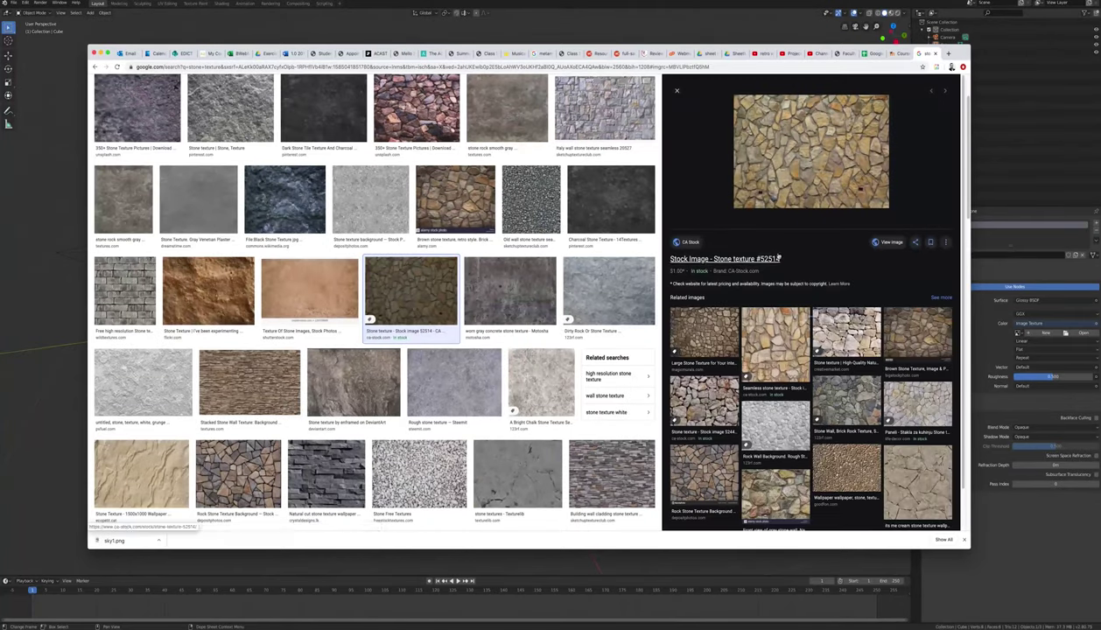
pyautogui.click(731, 257)
pyautogui.rightClick(505, 301)
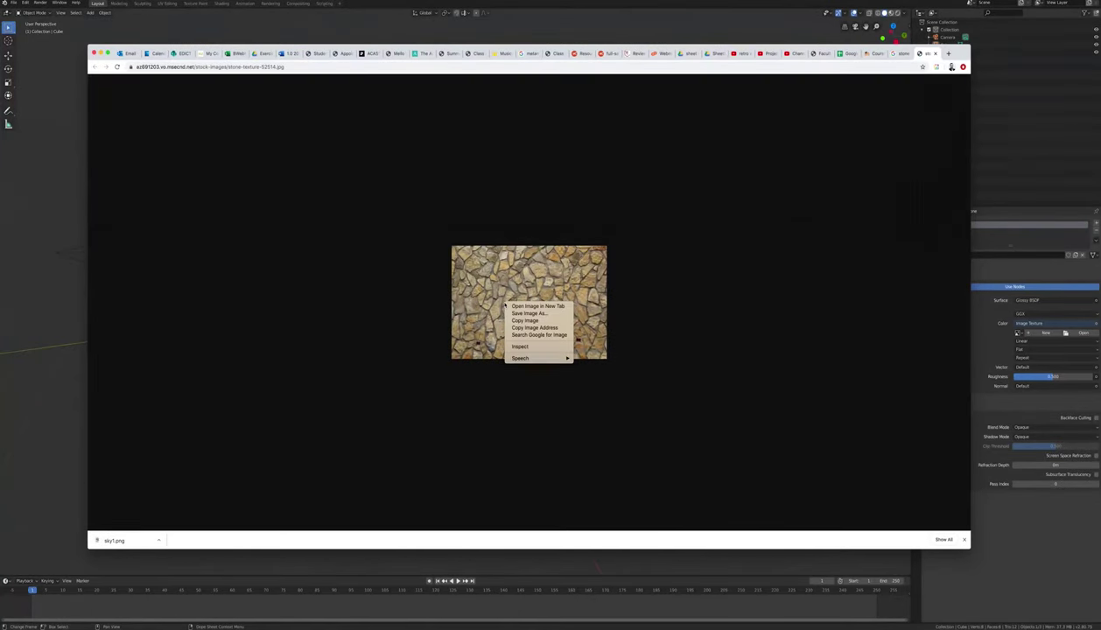
pyautogui.click(532, 312)
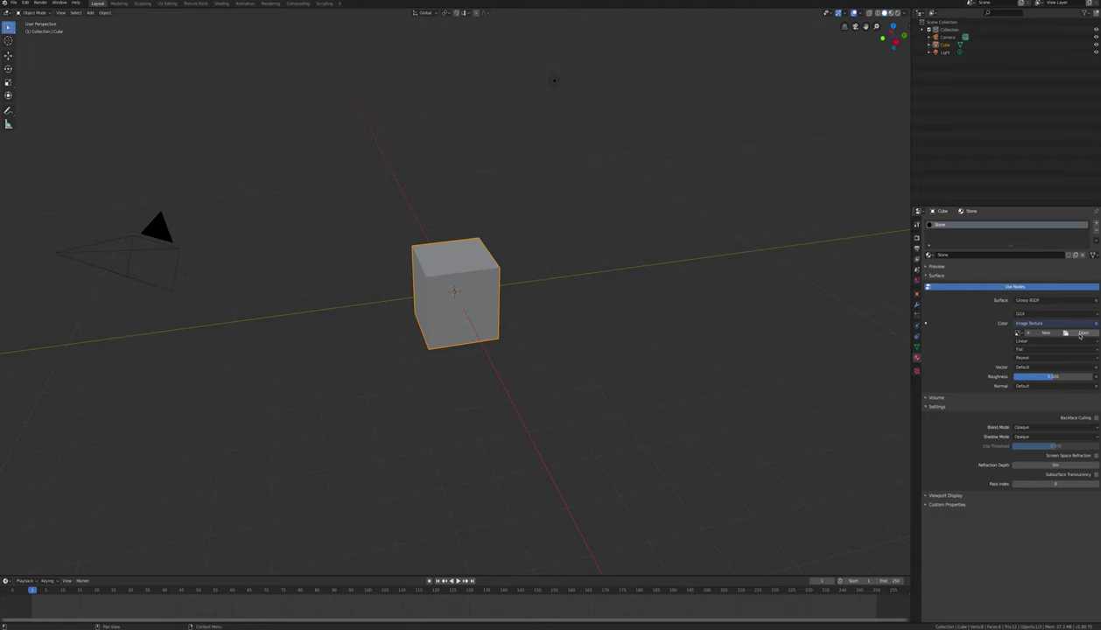
# Load stone1.jpg as the image of the Stone material's color texture.
pyautogui.click(1083, 335)
pyautogui.click(254, 614)
pyautogui.doubleClick(254, 614)
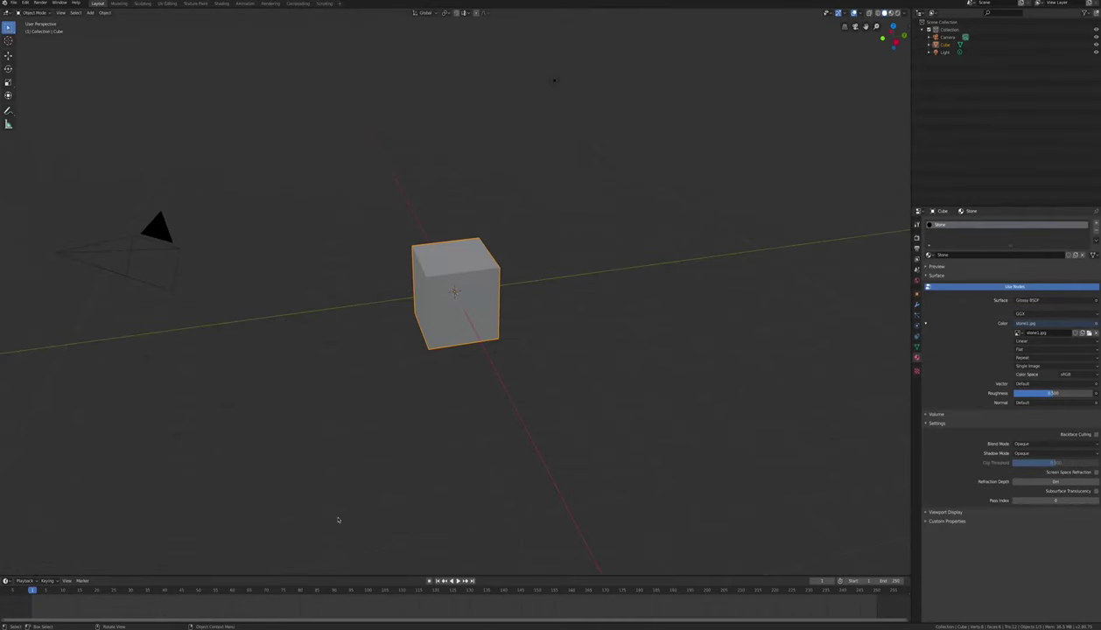
# Open the UV Editing workspace and unwrap all of the cube's faces onto the stone image.
pyautogui.click(166, 3)
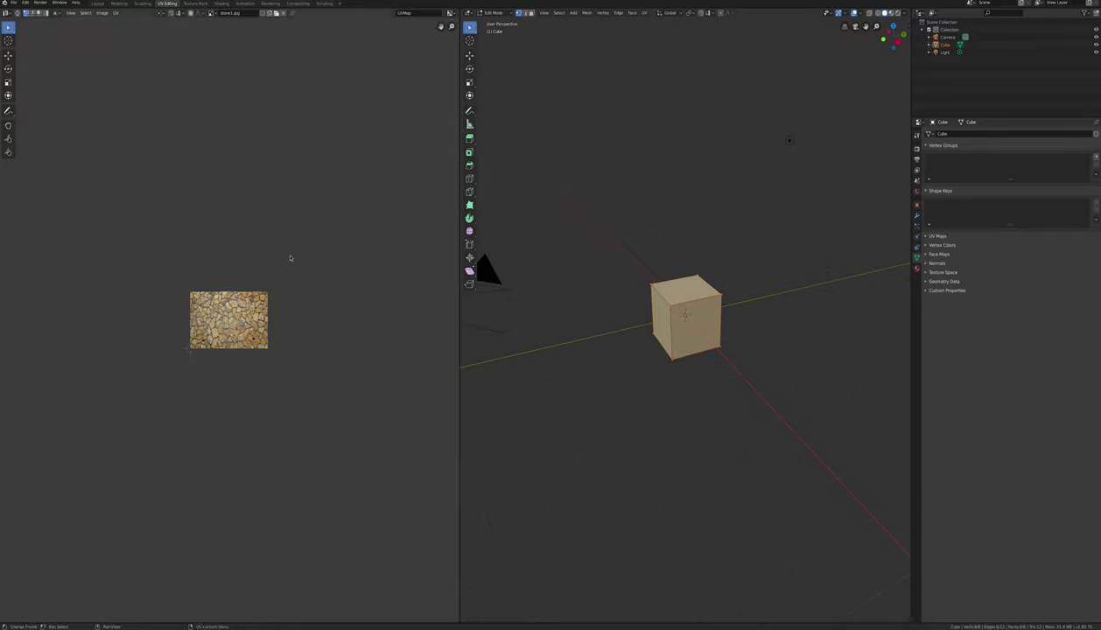
pyautogui.scroll(6, 292, 267)
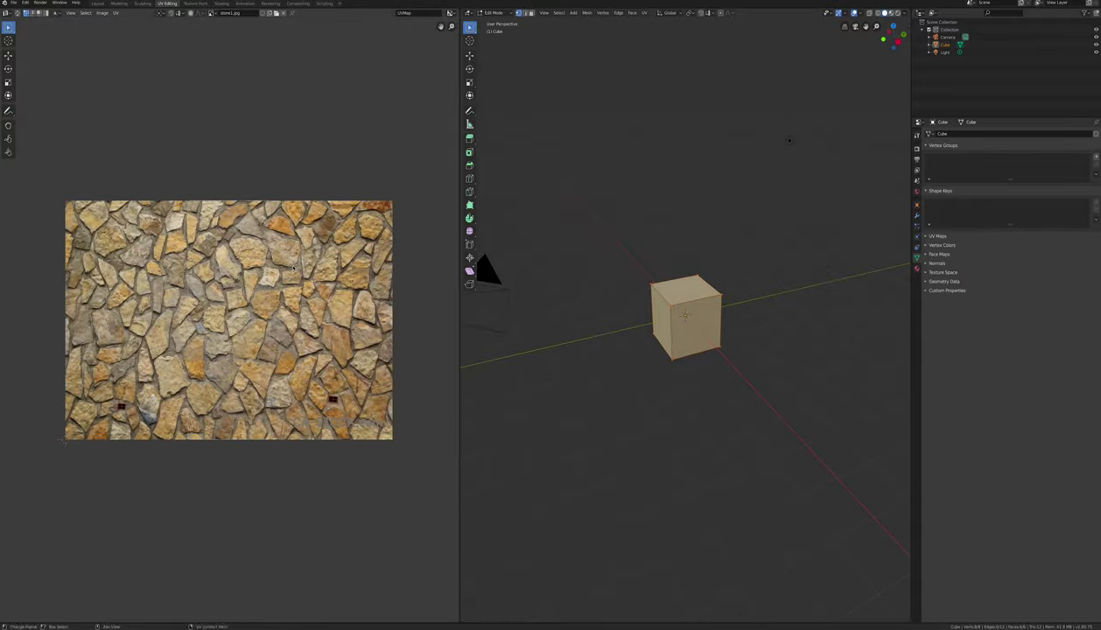
pyautogui.scroll(5, 746, 278)
pyautogui.press('Tab')
pyautogui.press('Tab')
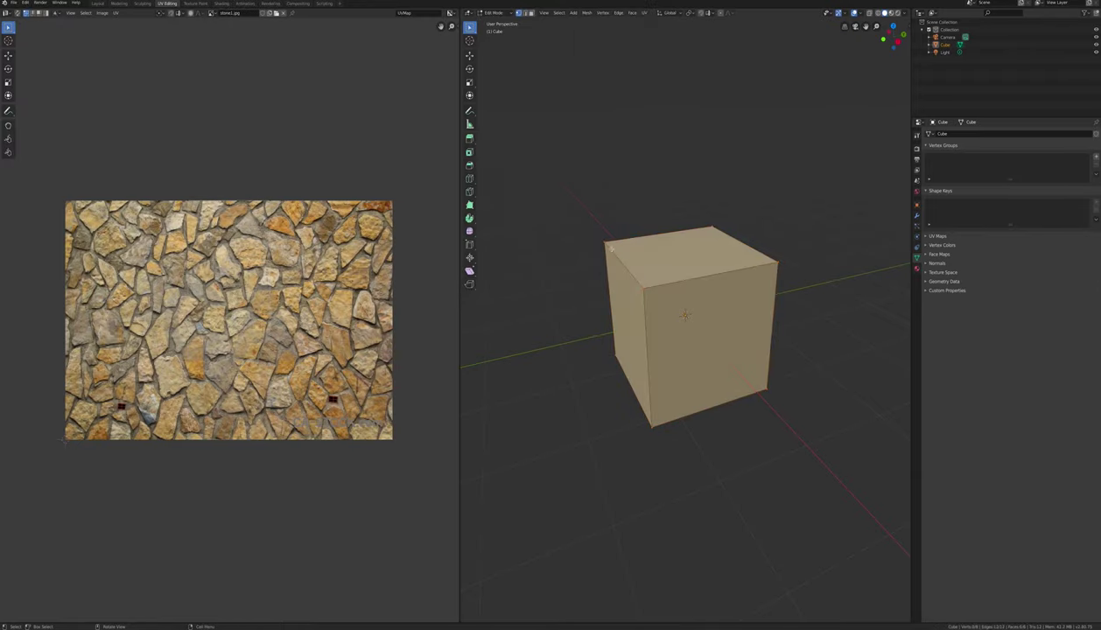
pyautogui.click(643, 12)
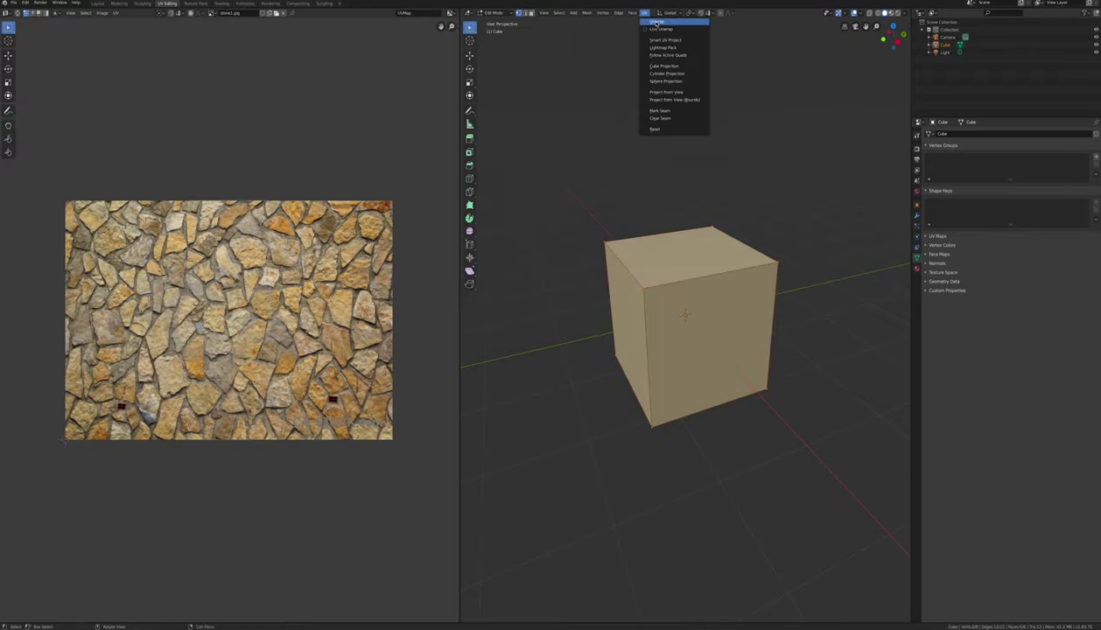
pyautogui.click(658, 22)
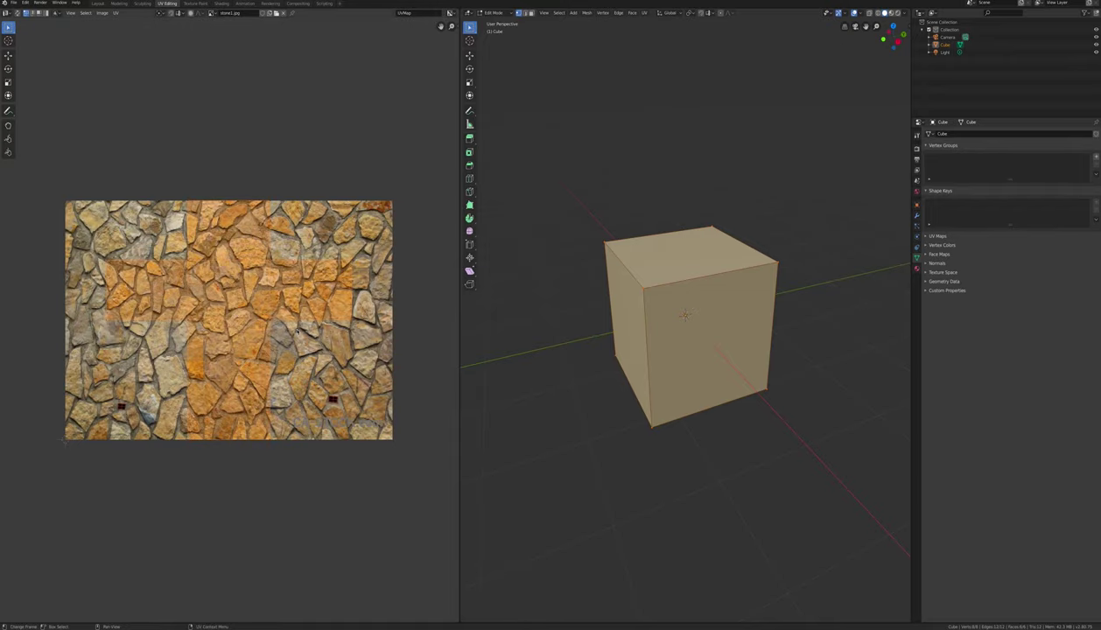
# Display the cube in Material Preview shading, compare it with Rendered shading, and inspect its stone-textured sides.
pyautogui.click(890, 12)
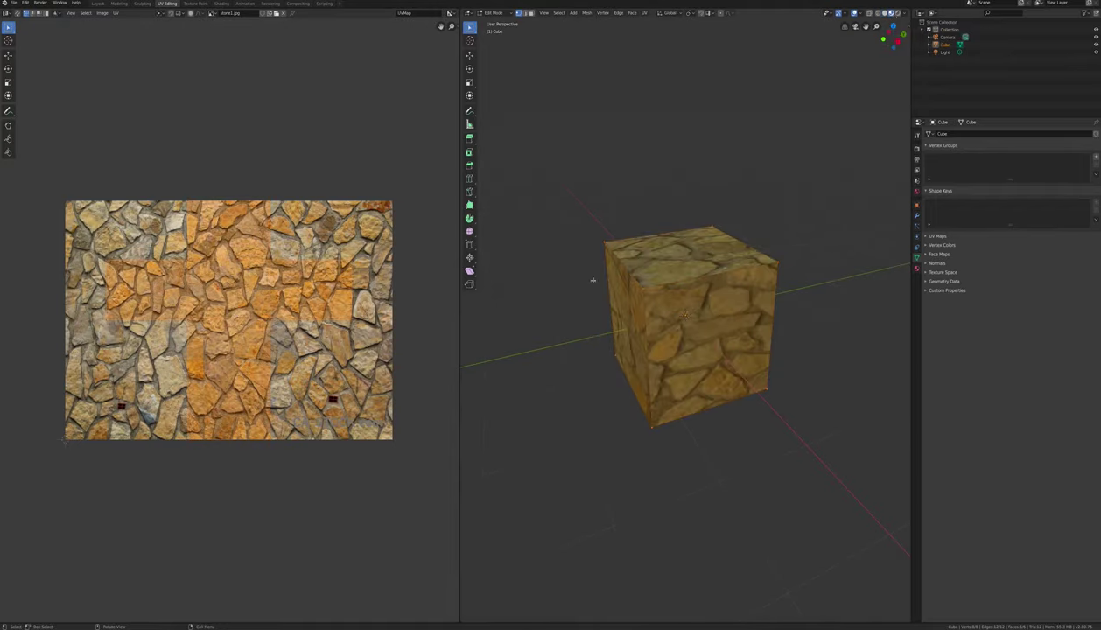
pyautogui.moveTo(639, 355)
pyautogui.mouseDown(button='middle')
pyautogui.moveTo(659, 360)
pyautogui.moveTo(588, 369)
pyautogui.mouseUp(button='middle')
pyautogui.click(898, 12)
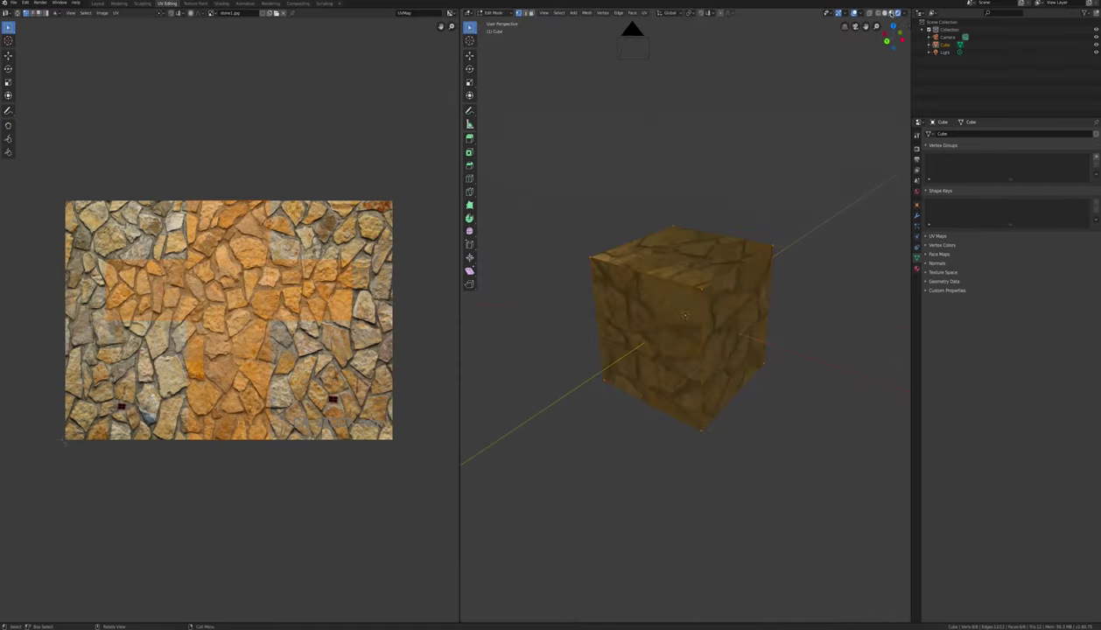
pyautogui.click(891, 13)
pyautogui.moveTo(673, 352)
pyautogui.mouseDown(button='middle')
pyautogui.moveTo(652, 385)
pyautogui.moveTo(687, 345)
pyautogui.mouseUp(button='middle')
# With stone1.jpg as the UV editor's image, reposition and enlarge the cube's UV layout until one face covers the whole image.
pyautogui.click(211, 14)
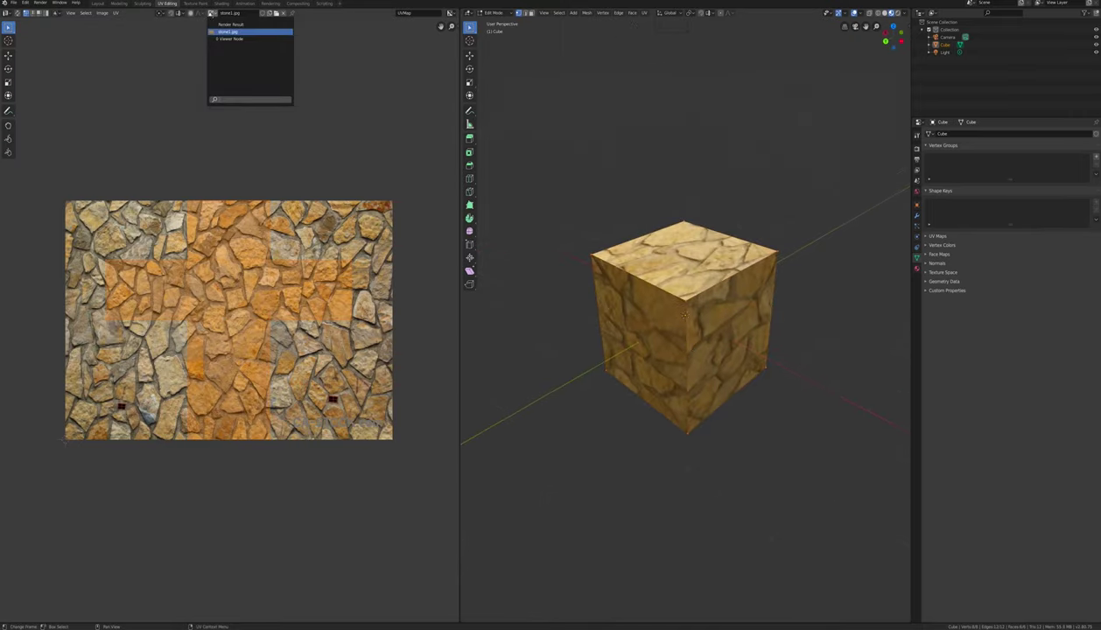
pyautogui.click(229, 32)
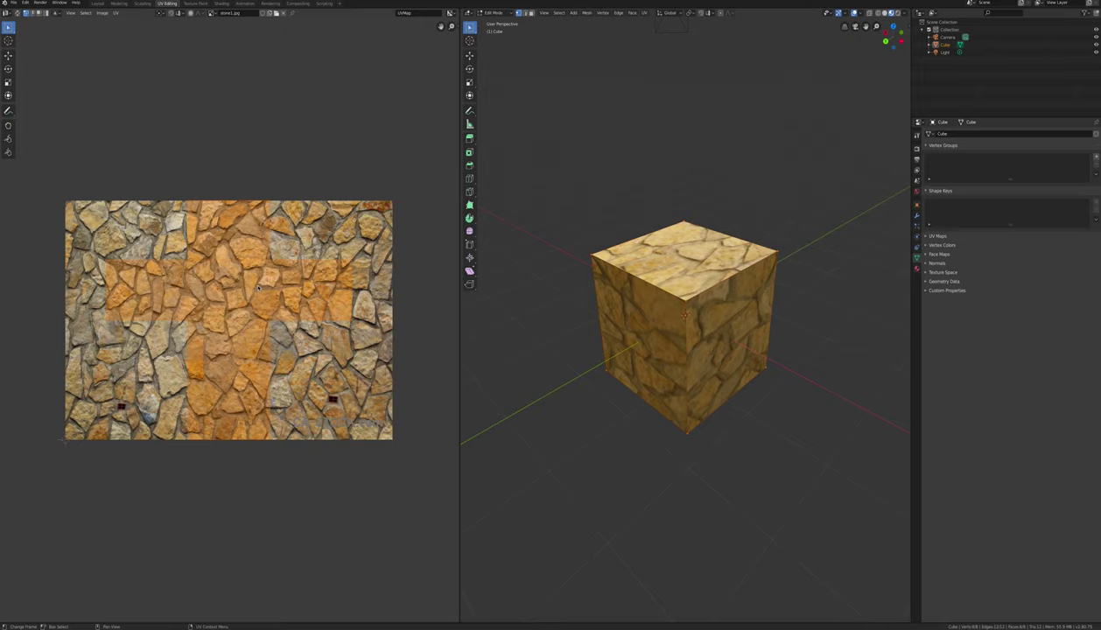
pyautogui.press('g')
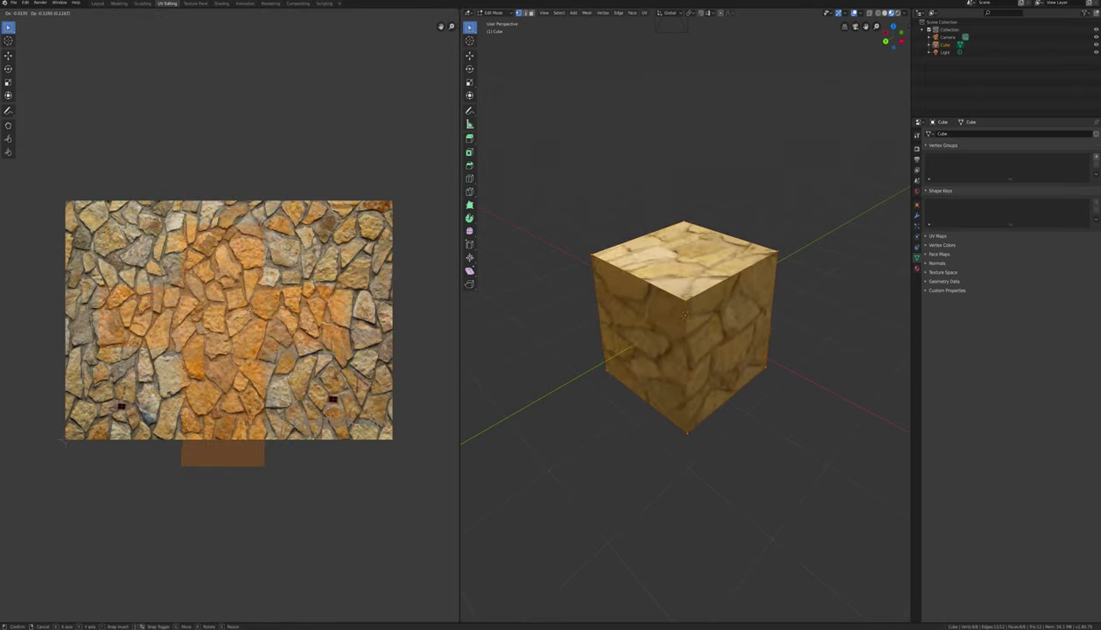
pyautogui.press('Return')
pyautogui.press('r')
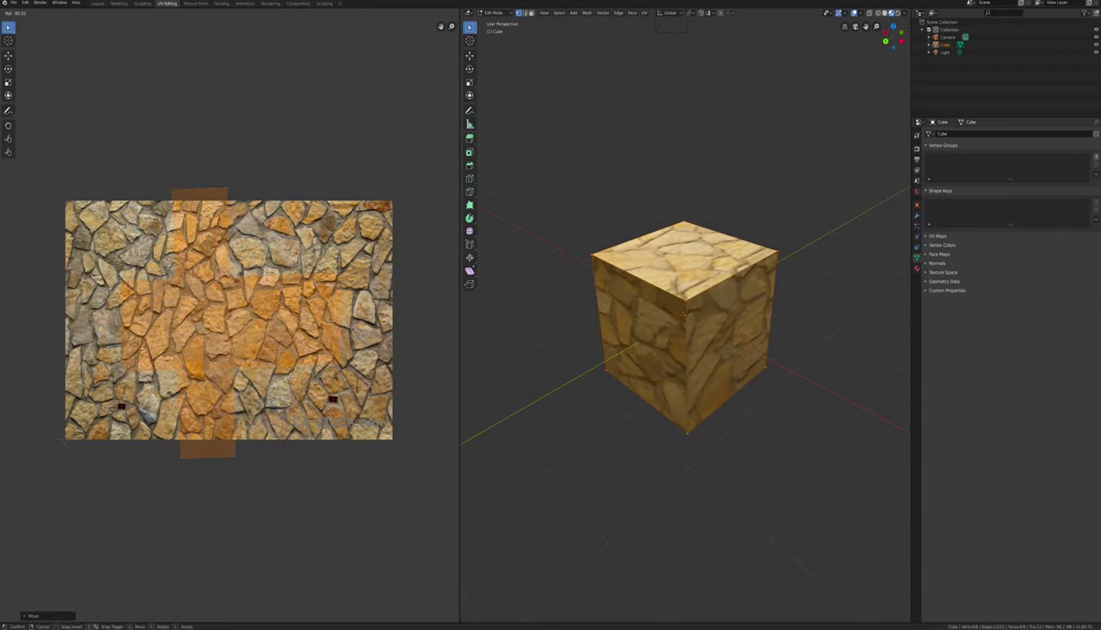
pyautogui.press('Return')
pyautogui.press('s')
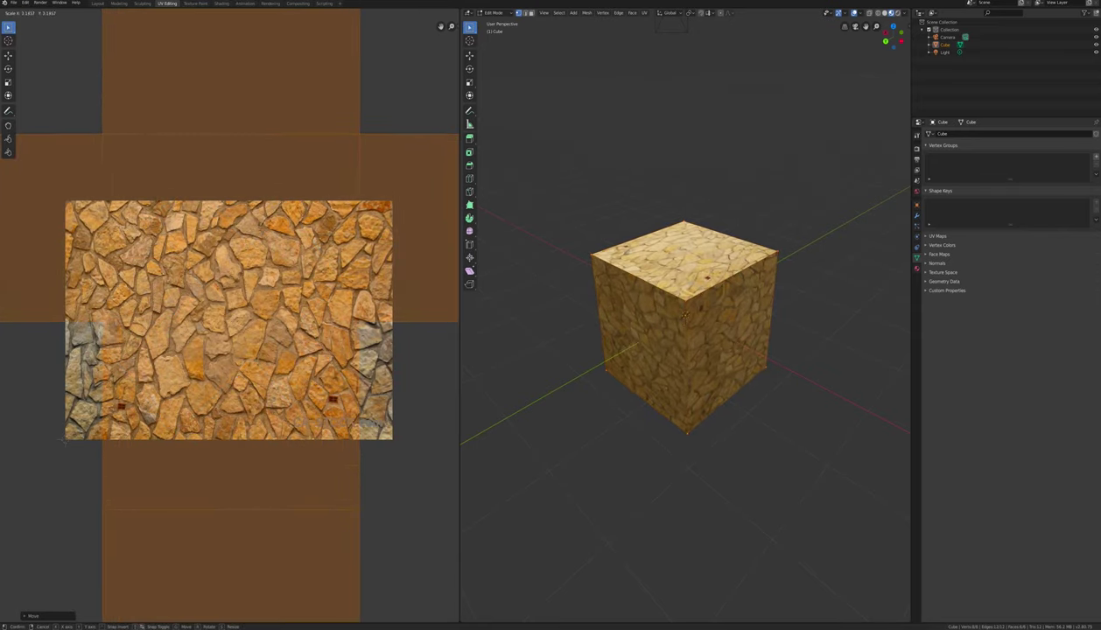
pyautogui.press('Return')
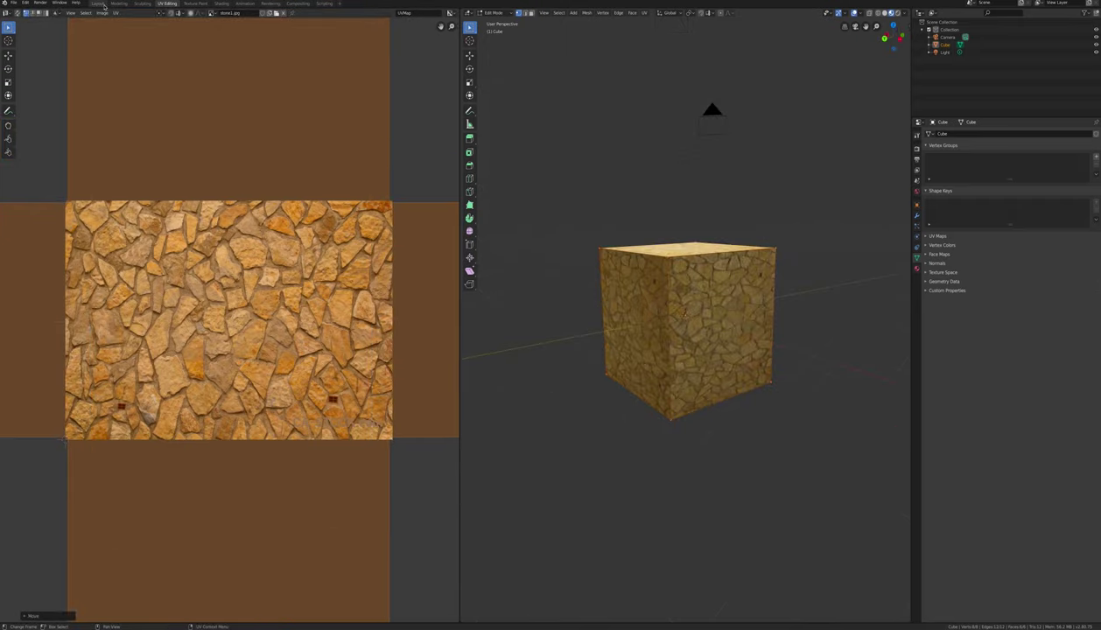
# Return to the Layout workspace, display the Material Preview, and lower the Stone material's roughness to 0.300.
pyautogui.click(100, 3)
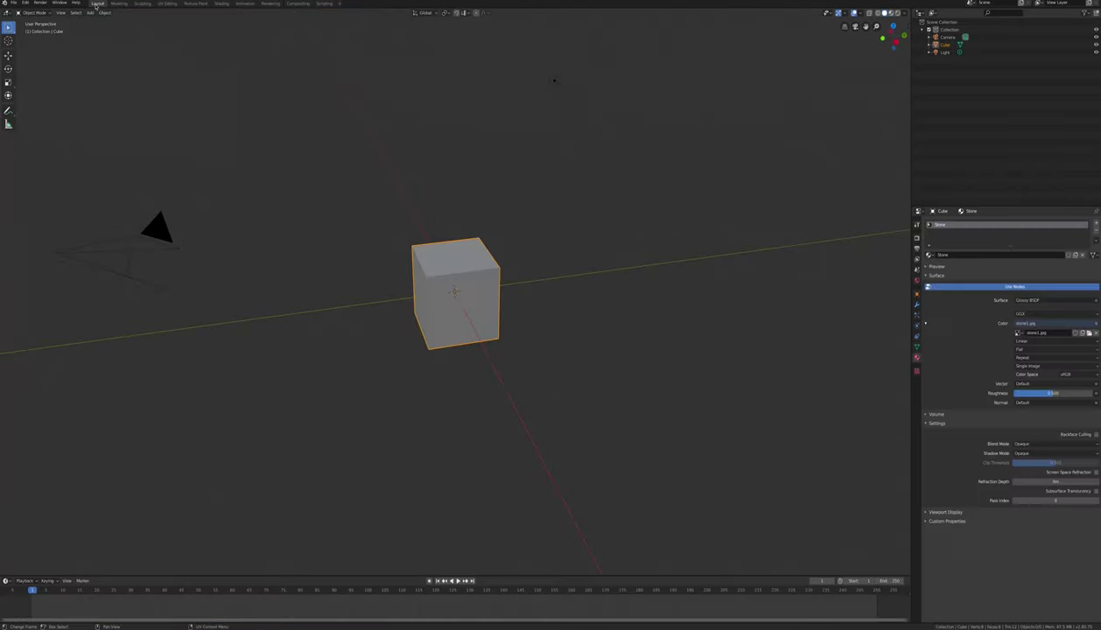
pyautogui.click(890, 13)
pyautogui.scroll(7, 674, 239)
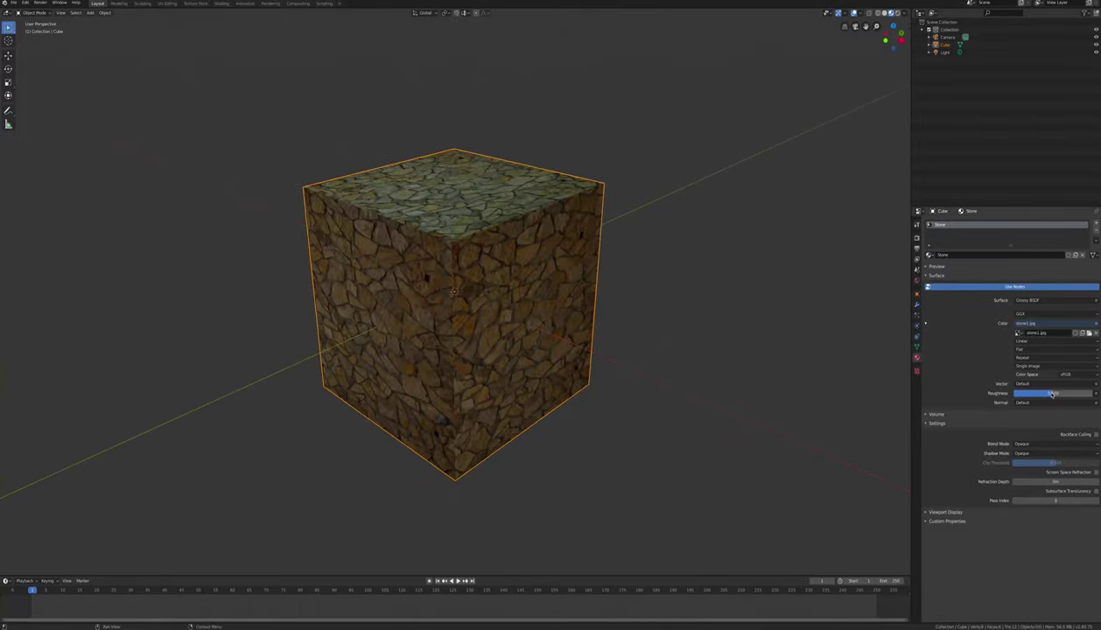
pyautogui.moveTo(1052, 394)
pyautogui.mouseDown()
pyautogui.moveTo(1016, 394)
pyautogui.moveTo(1094, 393)
pyautogui.moveTo(1037, 393)
pyautogui.mouseUp()
pyautogui.scroll(-2, 608, 325)
pyautogui.scroll(-3, 608, 325)
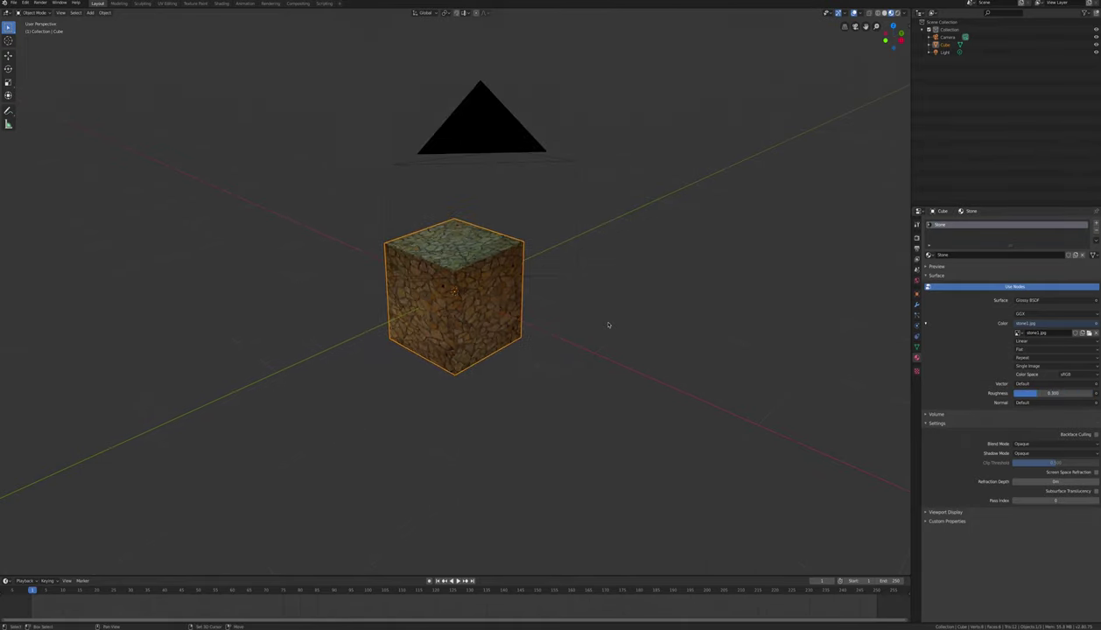
# Add a plane, scale it up into a large floor, and move it vertically to sit beneath the cube.
pyautogui.hotkey('shift', 'a')
pyautogui.moveTo(607, 322)
pyautogui.click(656, 318)
pyautogui.press('s')
pyautogui.click(792, 291)
pyautogui.press('g')
pyautogui.press('z')
pyautogui.click(761, 336)
# Duplicate the floor plane and place the copy as an upright backdrop behind the cube, filling the camera view.
pyautogui.moveTo(710, 305); pyautogui.dragTo(725, 320, button='middle')
pyautogui.scroll(1, 725, 320)
pyautogui.hotkey('shift', 'd')
pyautogui.press('z')
pyautogui.click(728, 300)
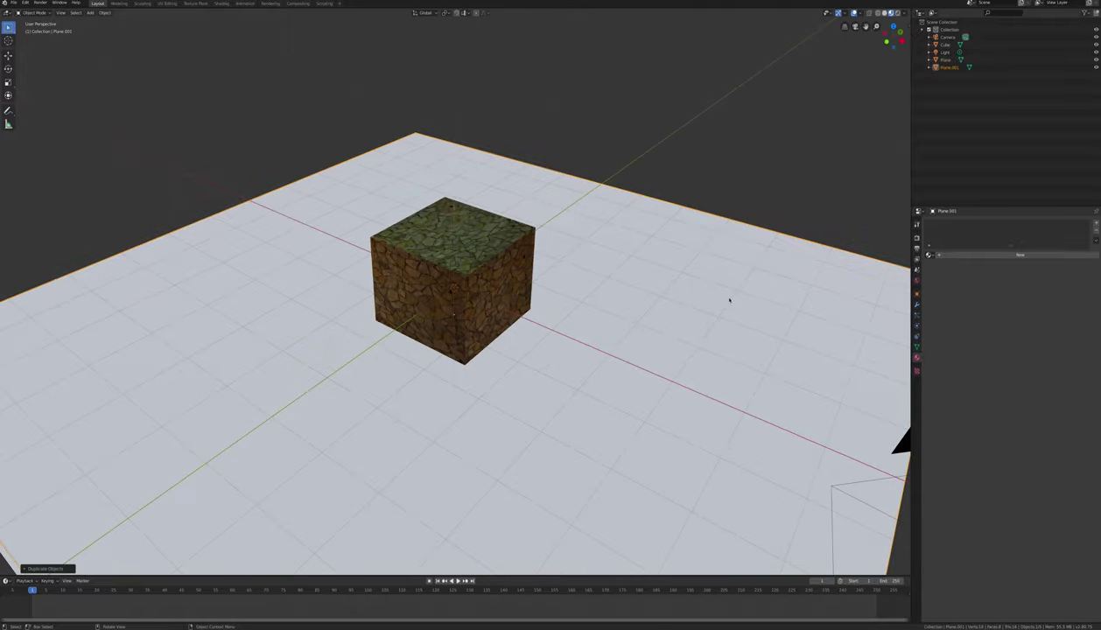
pyautogui.press('KP_0')
pyautogui.press('g')
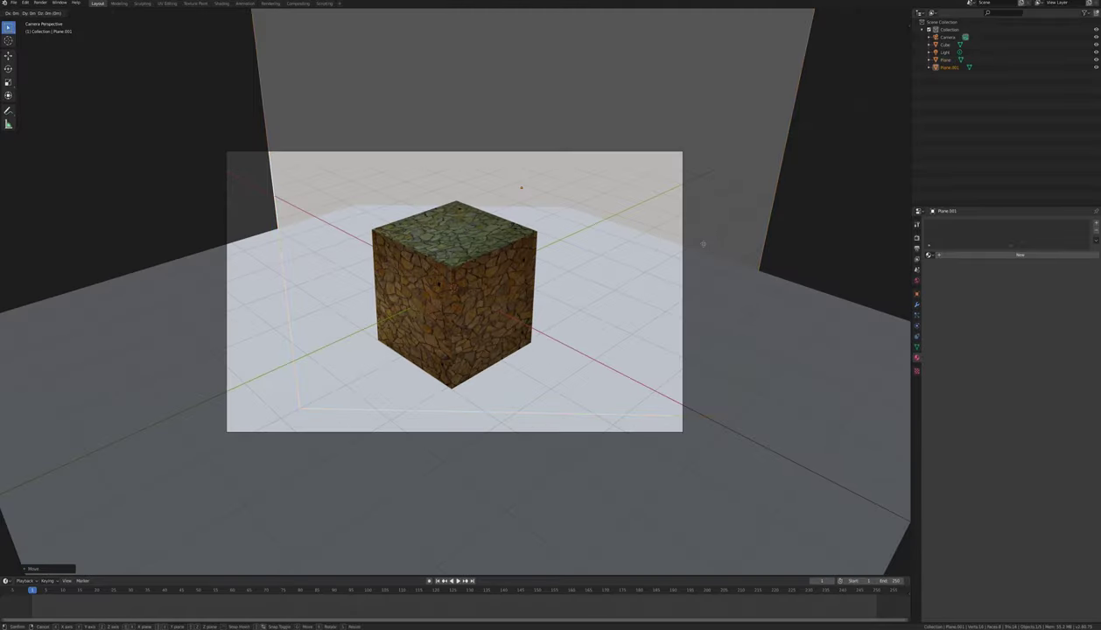
pyautogui.click(658, 350)
# Reposition the camera with Walk navigation, backing away and lowering it so the whole cube sits in frame against the backdrop.
pyautogui.hotkey('shift', '`')
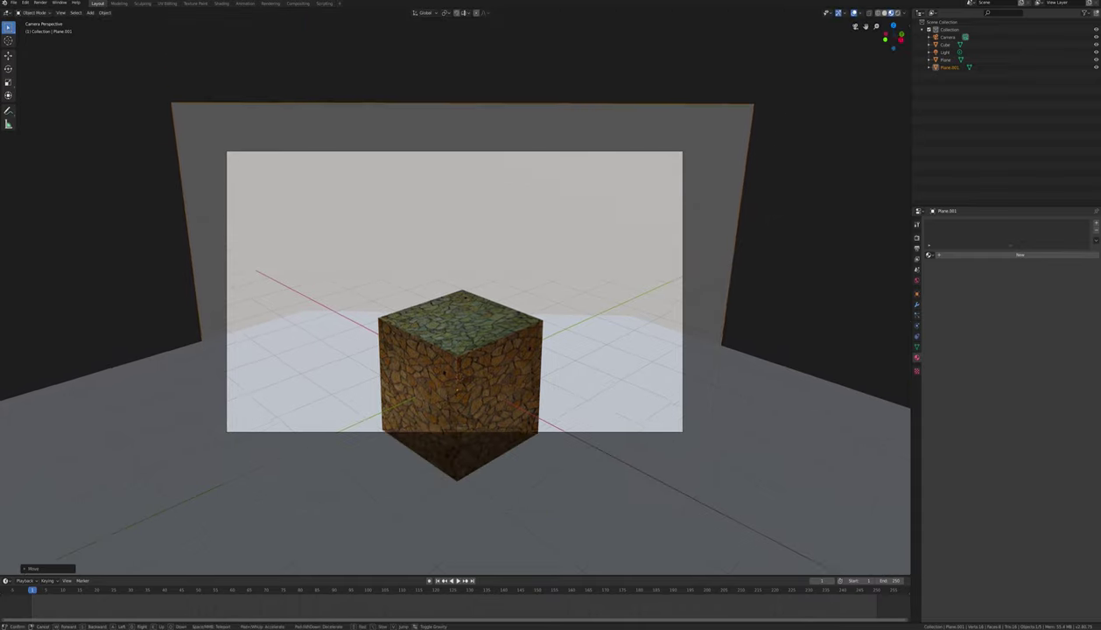
pyautogui.press('s')
pyautogui.press('q')
pyautogui.press('q')
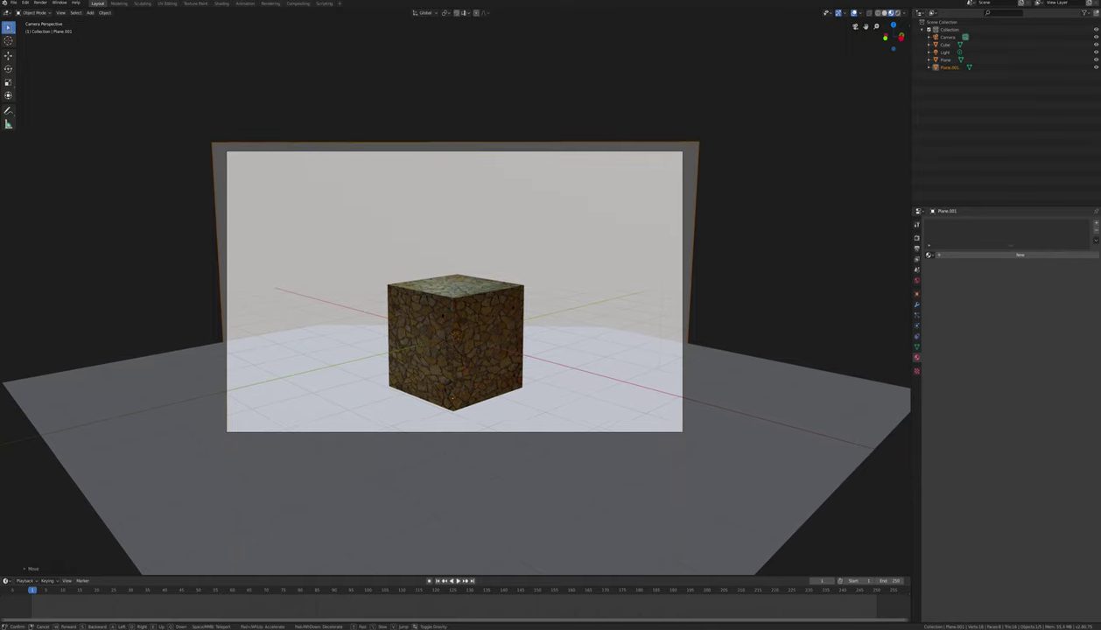
pyautogui.click(535, 335)
# Give the floor plane a new material named Stone2 with a Glossy BSDF surface.
pyautogui.click(534, 333)
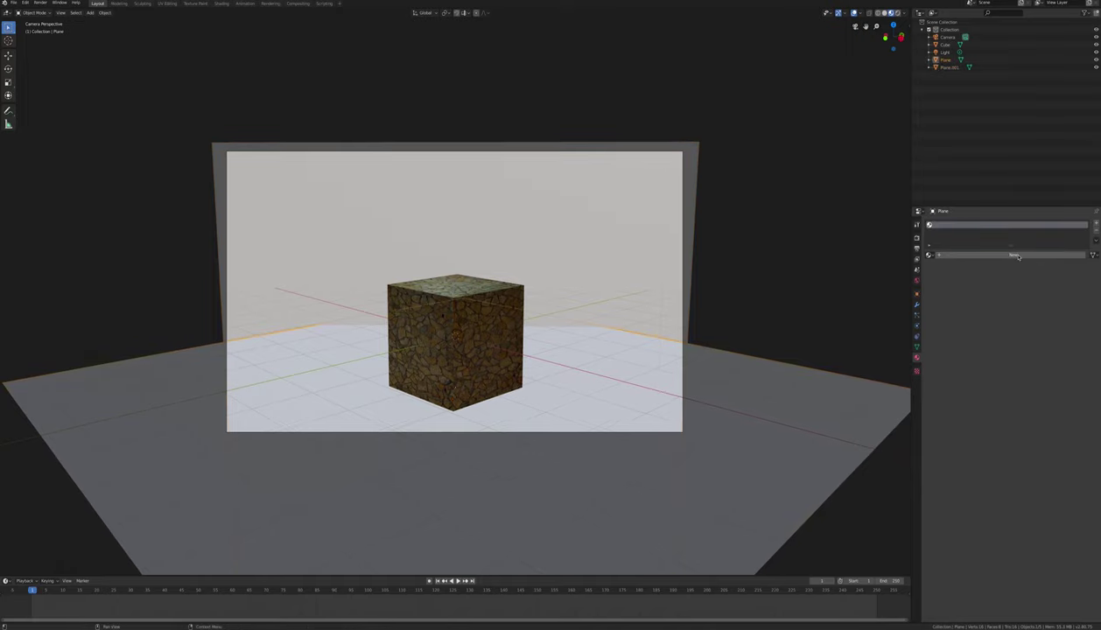
pyautogui.click(956, 254)
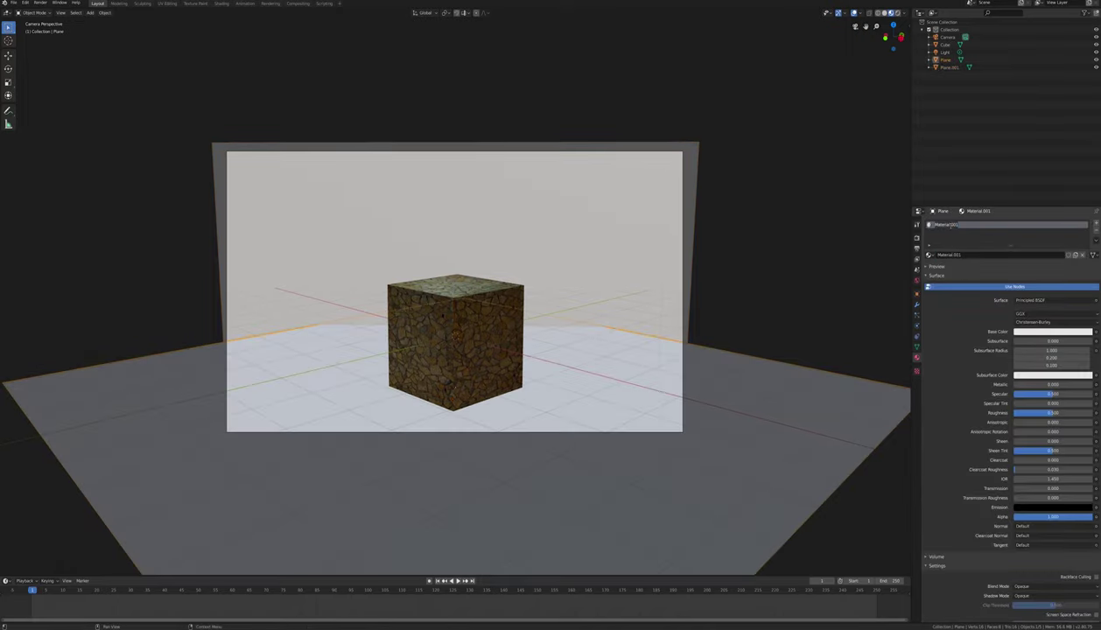
pyautogui.click(1050, 301)
pyautogui.click(1024, 367)
# Load stone2.jpeg as an Image Texture for the floor material's color and switch the viewport to Rendered shading.
pyautogui.click(1095, 323)
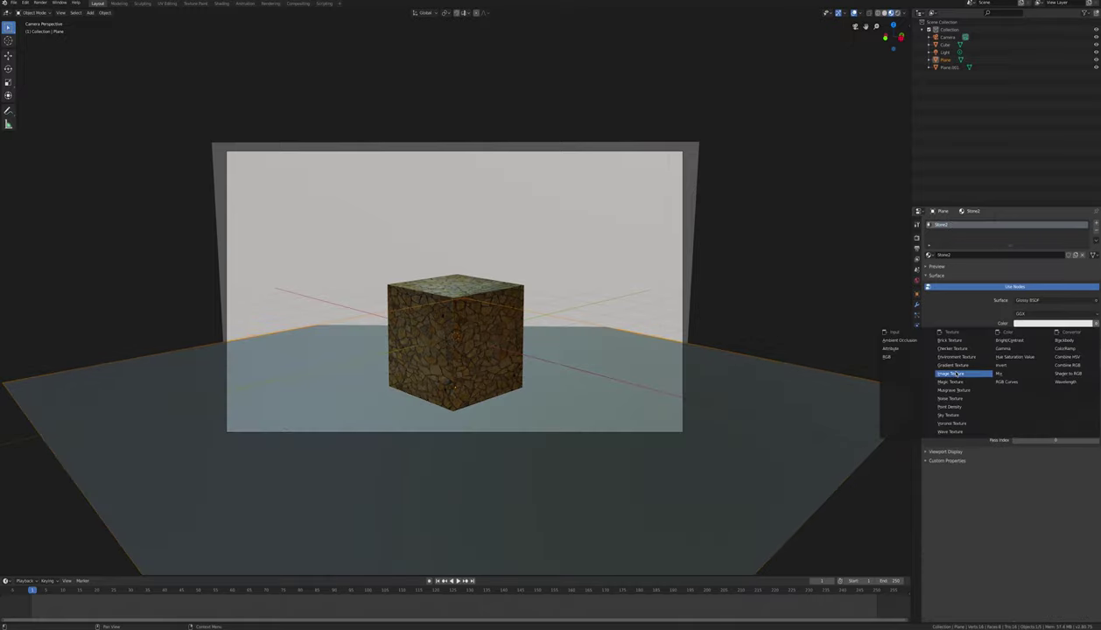
pyautogui.click(950, 374)
pyautogui.click(1082, 333)
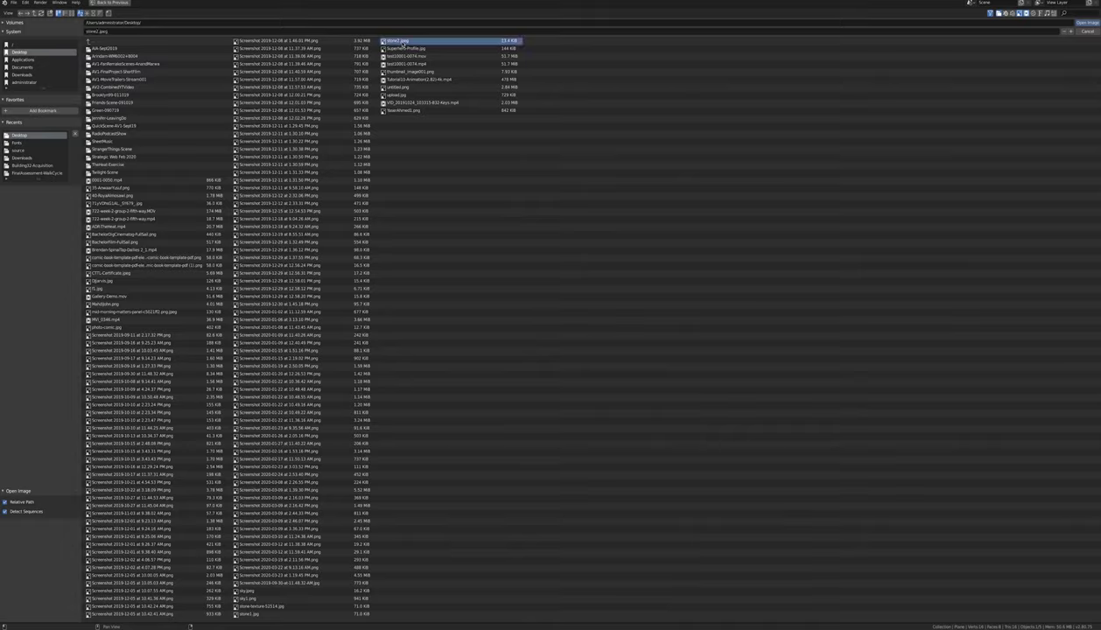
pyautogui.doubleClick(412, 40)
pyautogui.click(898, 13)
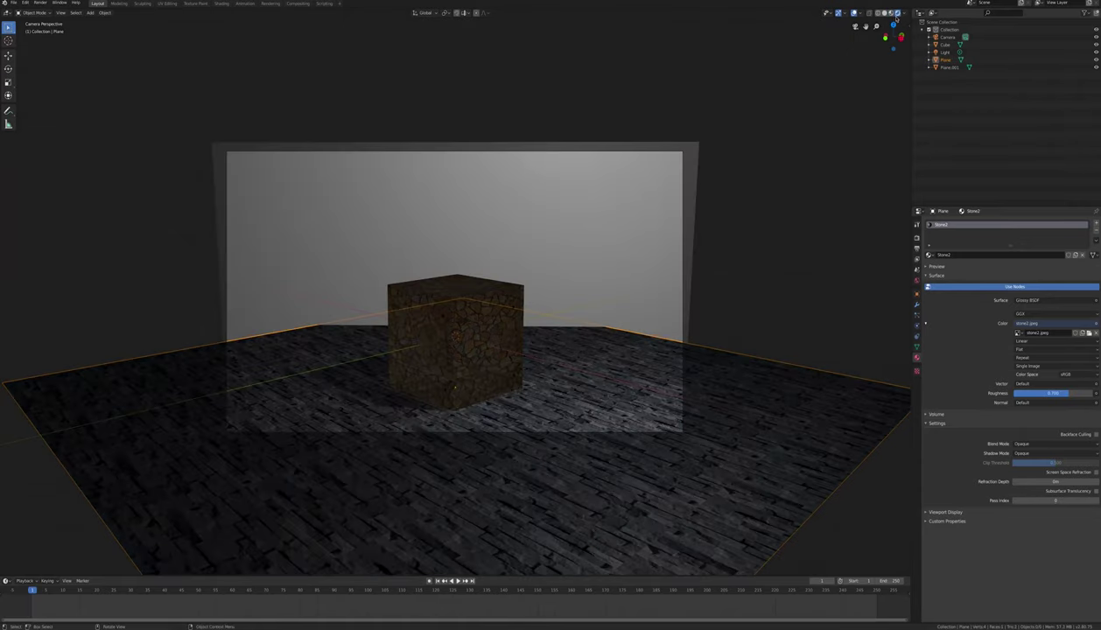
# In top view, move the light toward the floor's far corner and place a duplicate of it on the opposite side of the cube.
pyautogui.press('g')
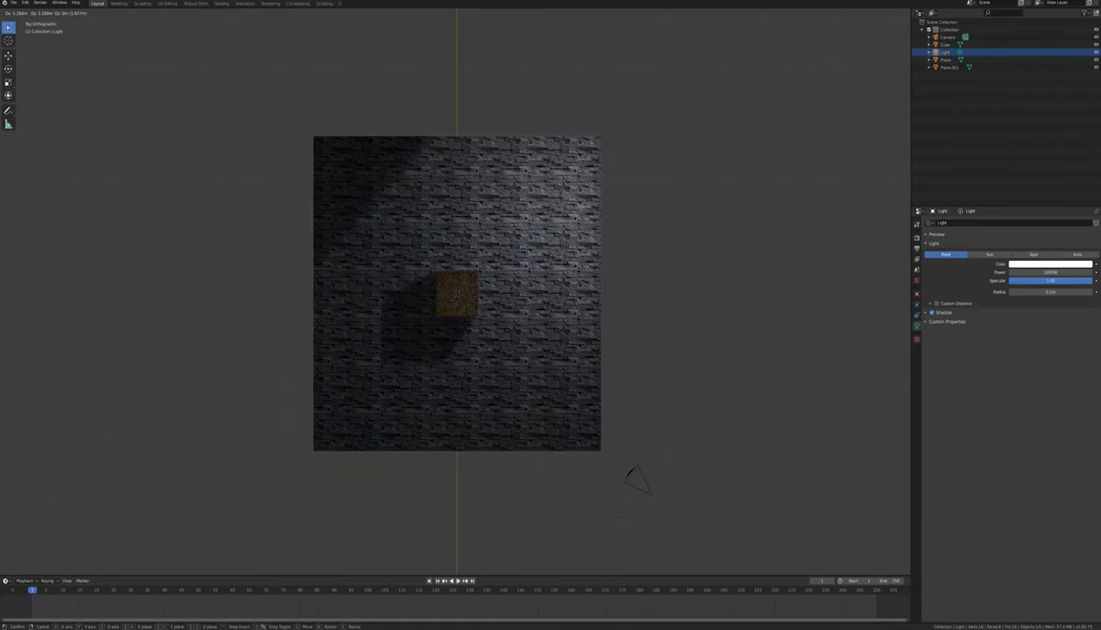
pyautogui.click(570, 207)
pyautogui.hotkey('shift', 'd')
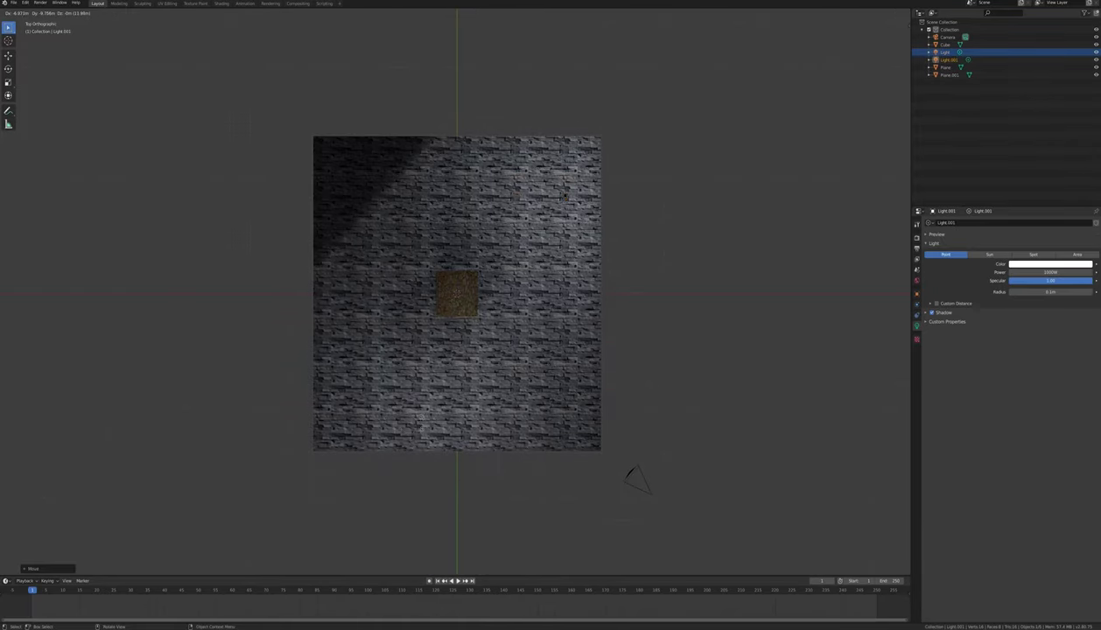
pyautogui.click(410, 418)
# Add a third light and adjust the lights' heights to illuminate the cube, floor and backdrop.
pyautogui.press('KP_3')
pyautogui.keyDown('shift'); pyautogui.click(339, 178); pyautogui.keyUp('shift')
pyautogui.keyDown('shift'); pyautogui.click(543, 178); pyautogui.keyUp('shift')
pyautogui.press('KP_0')
pyautogui.press('g')
pyautogui.press('z')
pyautogui.click(629, 474)
pyautogui.press('KP_7')
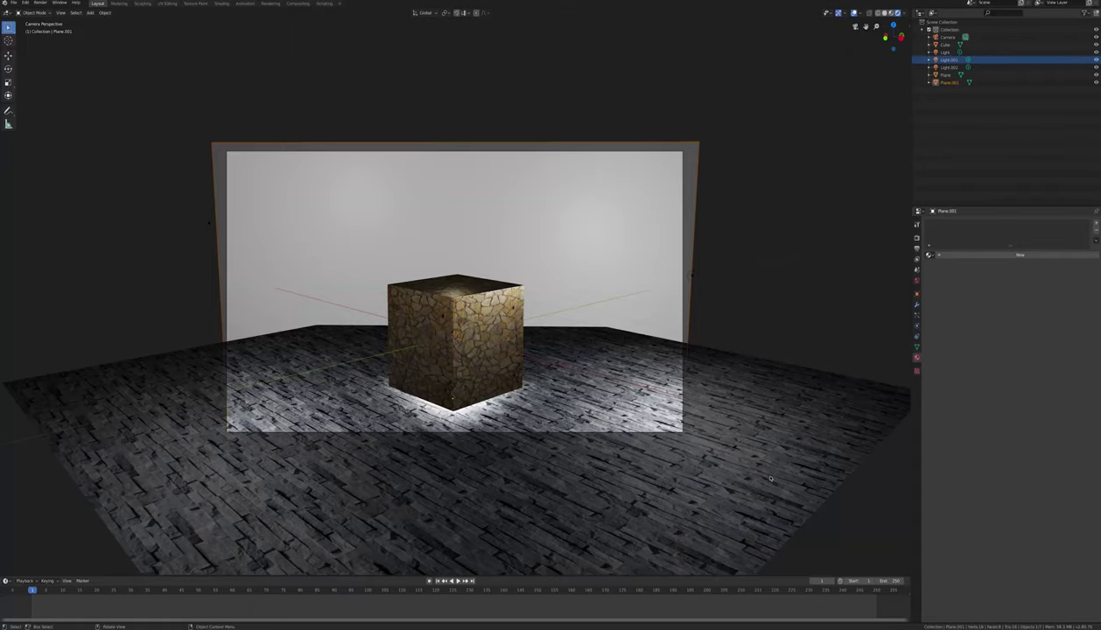
# Switch to the browser and view a cloudy sky picture from the Google Images results for "sky texture".
pyautogui.click(560, 611)
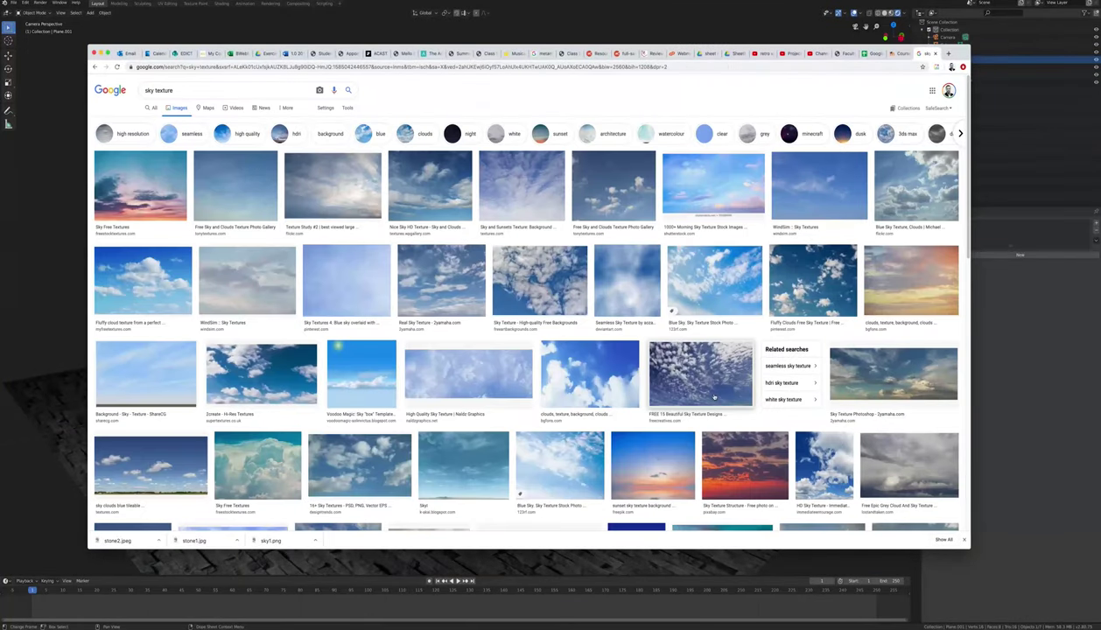
pyautogui.click(701, 374)
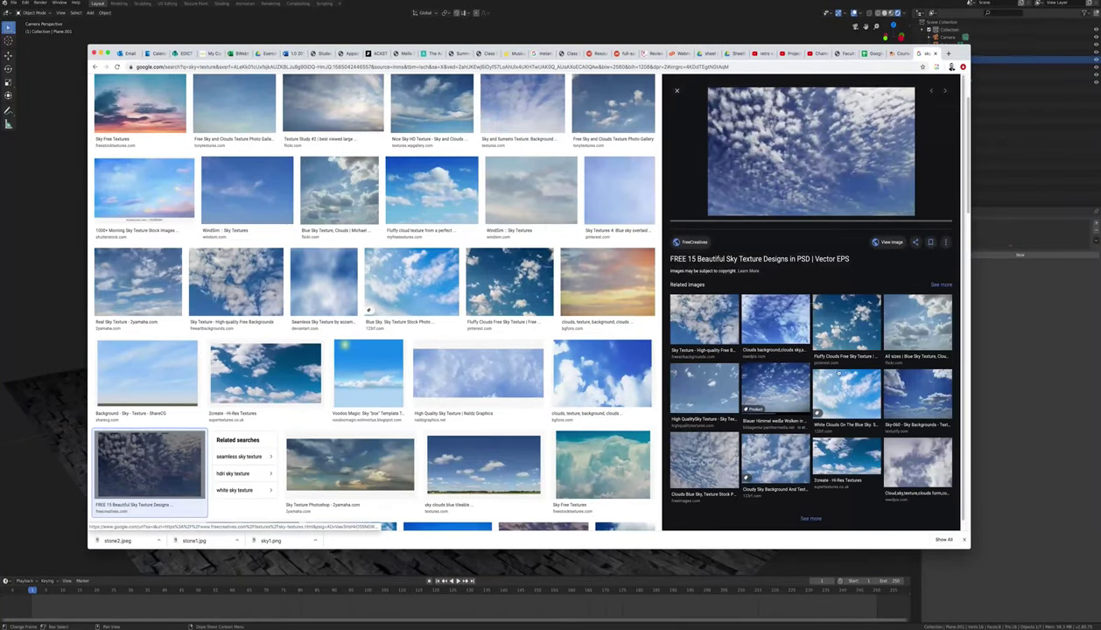
pyautogui.click(894, 244)
# Back in Blender, give the backdrop plane a new material with a Glossy BSDF surface.
pyautogui.click(1019, 255)
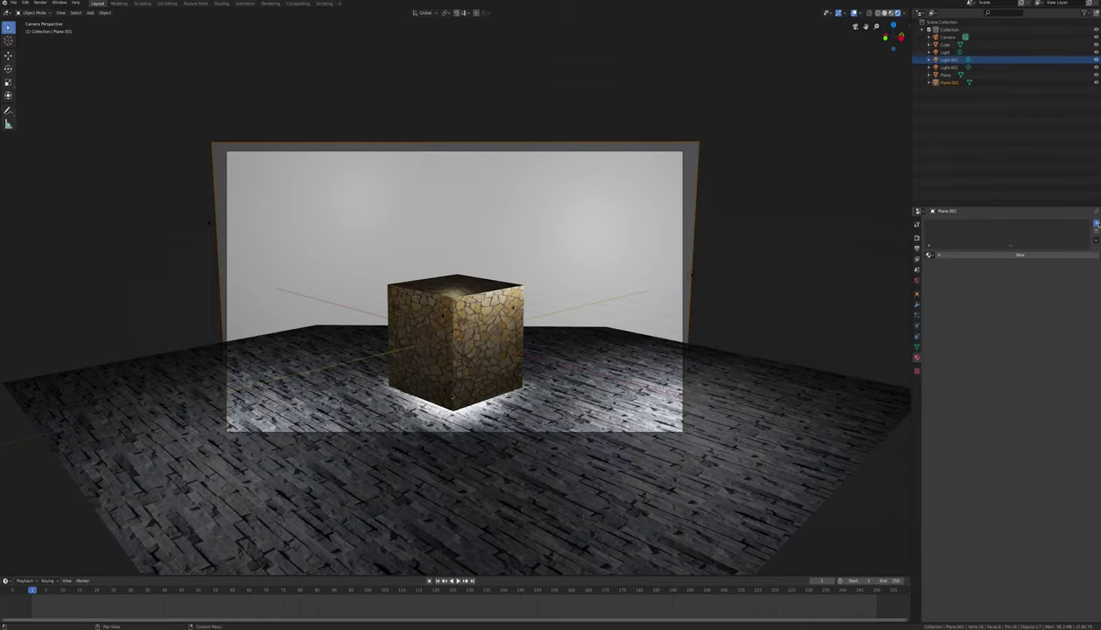
pyautogui.click(1020, 255)
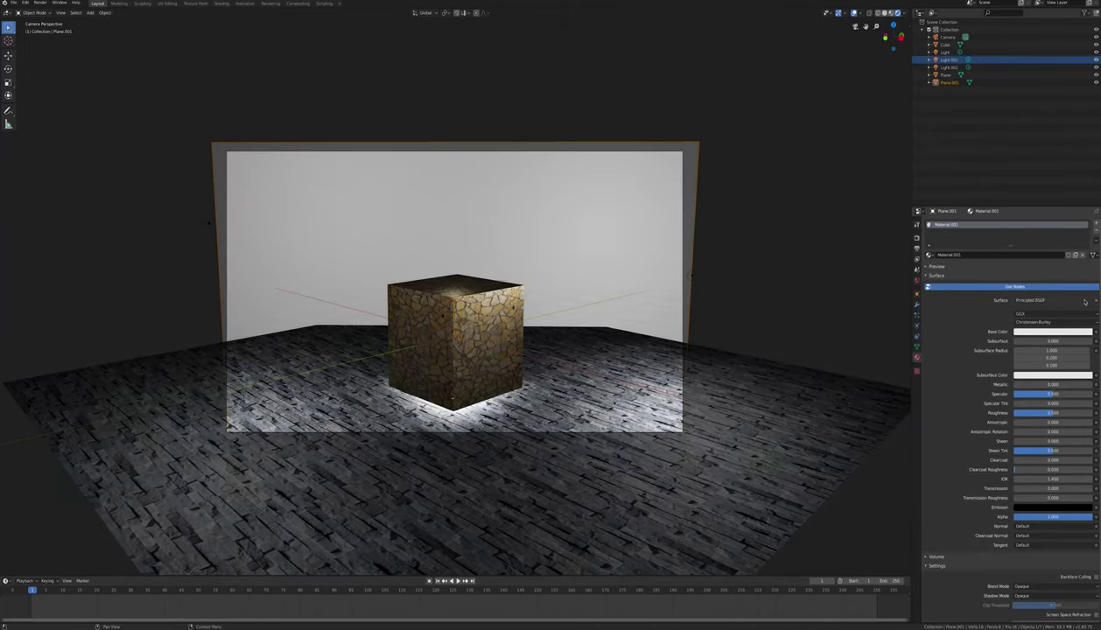
pyautogui.click(1030, 300)
pyautogui.click(1012, 367)
# Load sky1.png as an Image Texture for the backdrop material's color.
pyautogui.click(1009, 323)
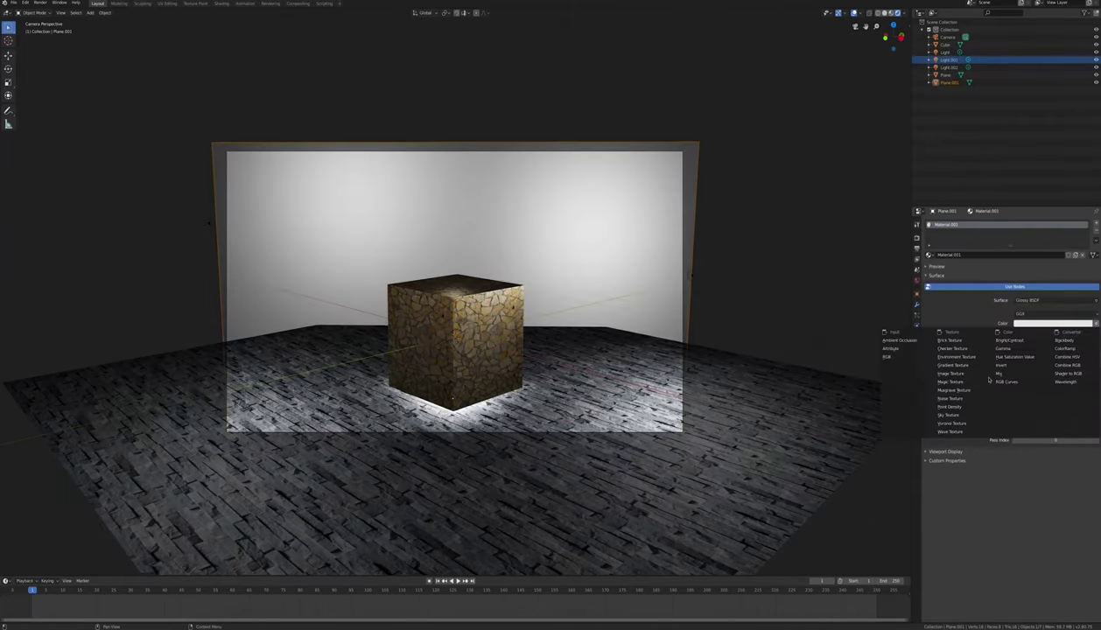
pyautogui.click(954, 374)
pyautogui.click(1078, 333)
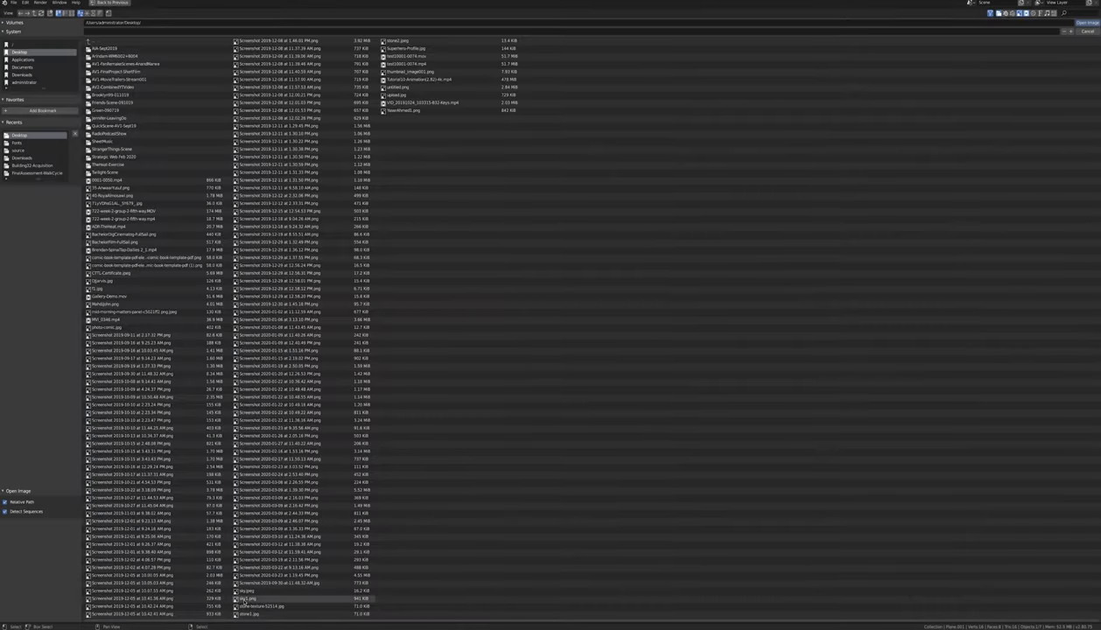
pyautogui.doubleClick(253, 598)
# Try to enlarge the backdrop's UV layout over the sky image in the UV Editing workspace, and return to Layout.
pyautogui.click(166, 3)
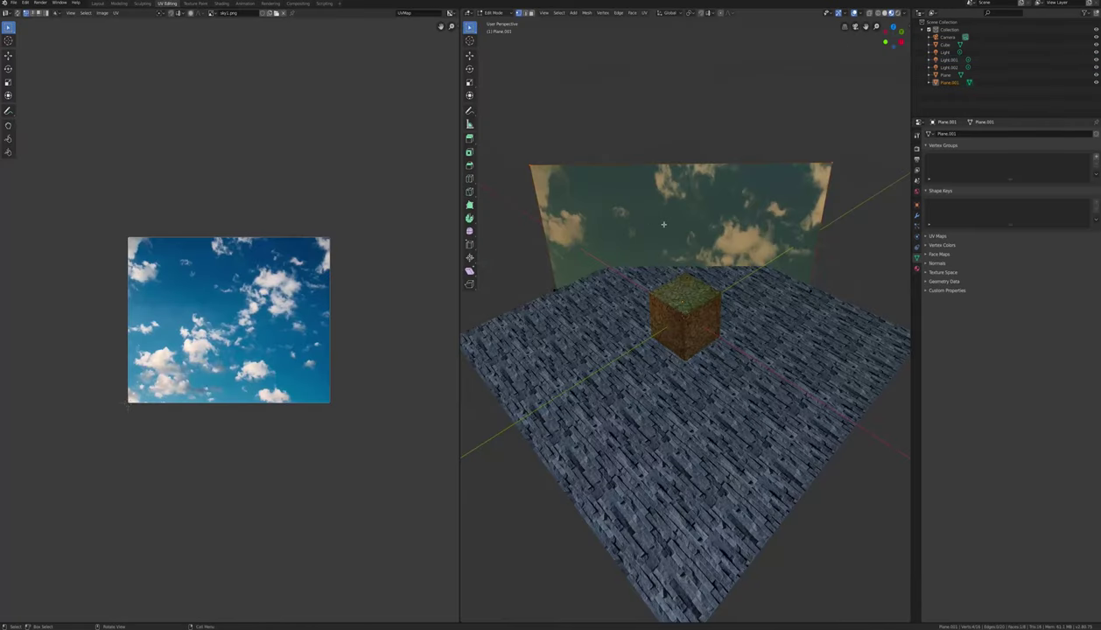
pyautogui.press('s')
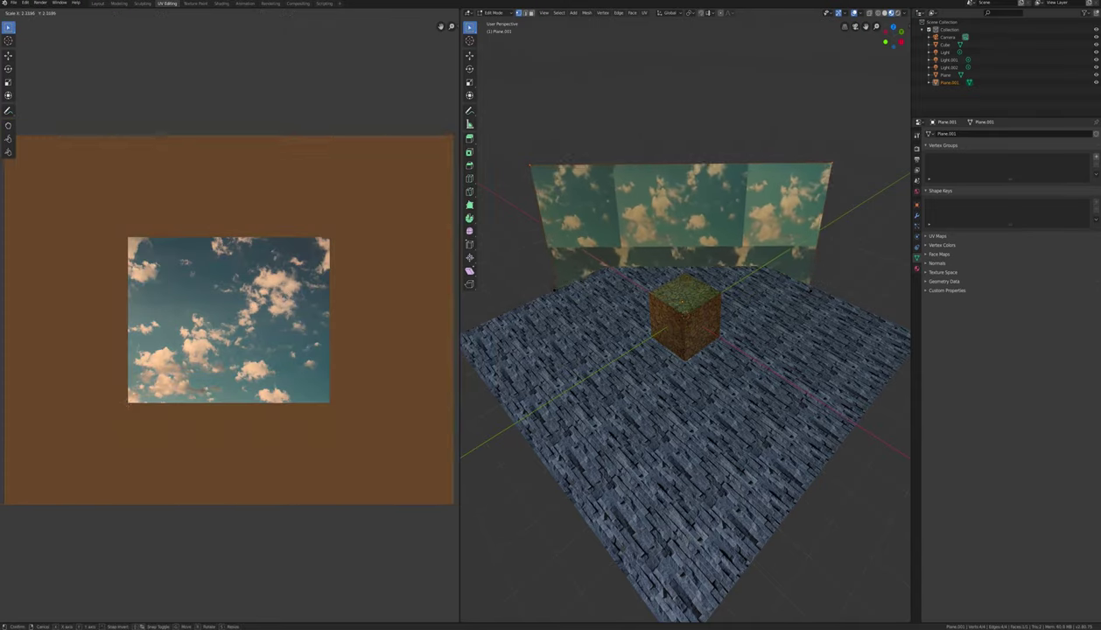
pyautogui.press('Escape')
pyautogui.click(98, 3)
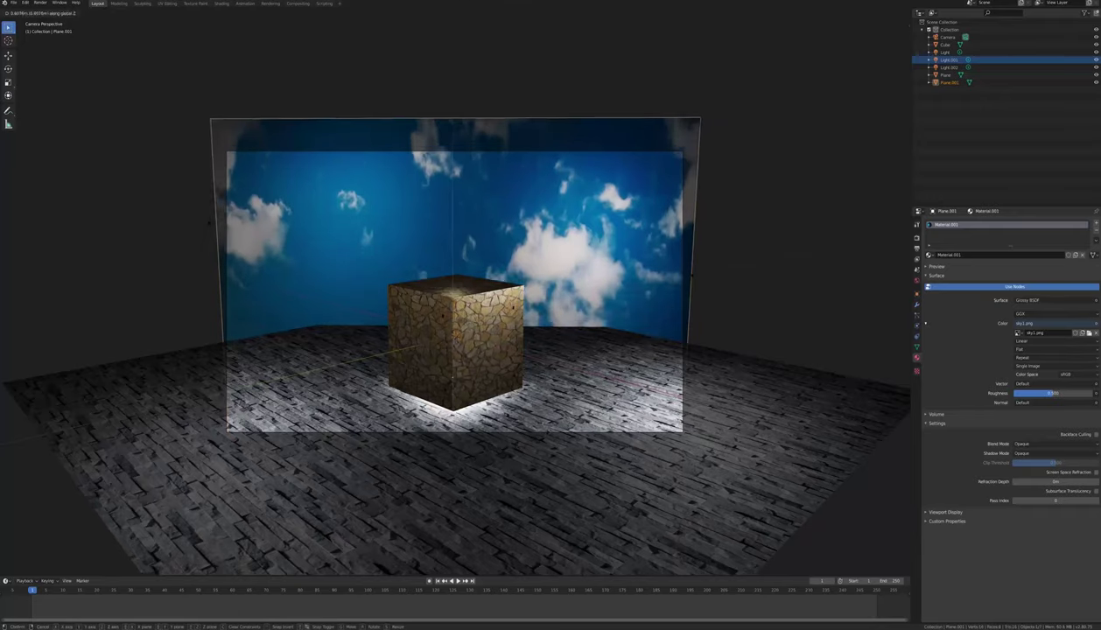
# Render the scene as a still image, look at the options for saving it as a PNG, and close the render window without saving.
pyautogui.click(39, 4)
pyautogui.click(39, 11)
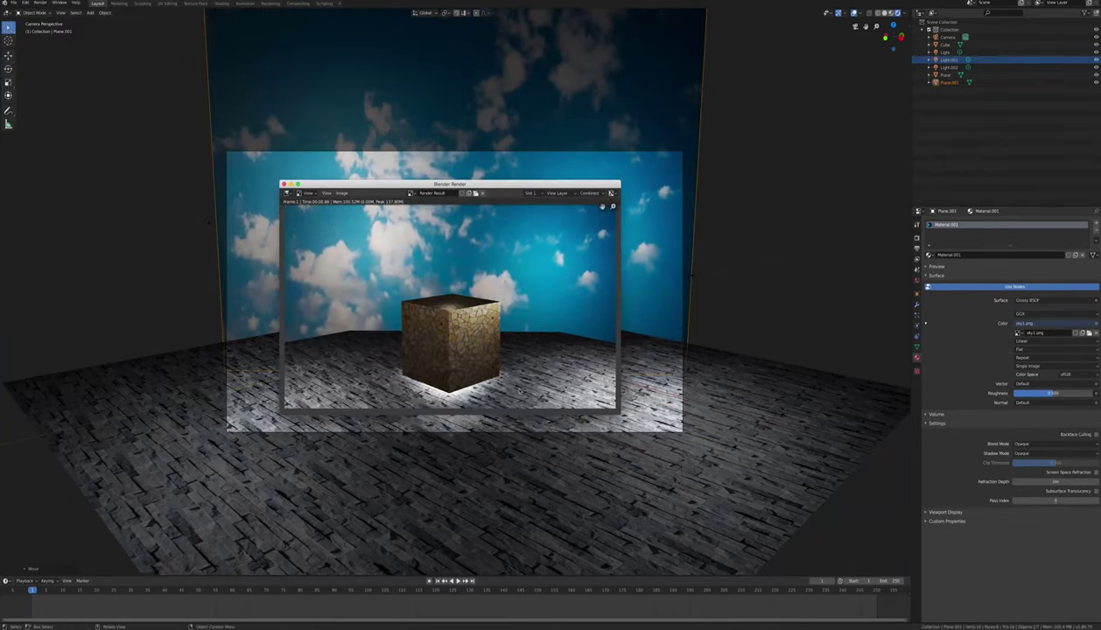
pyautogui.click(341, 193)
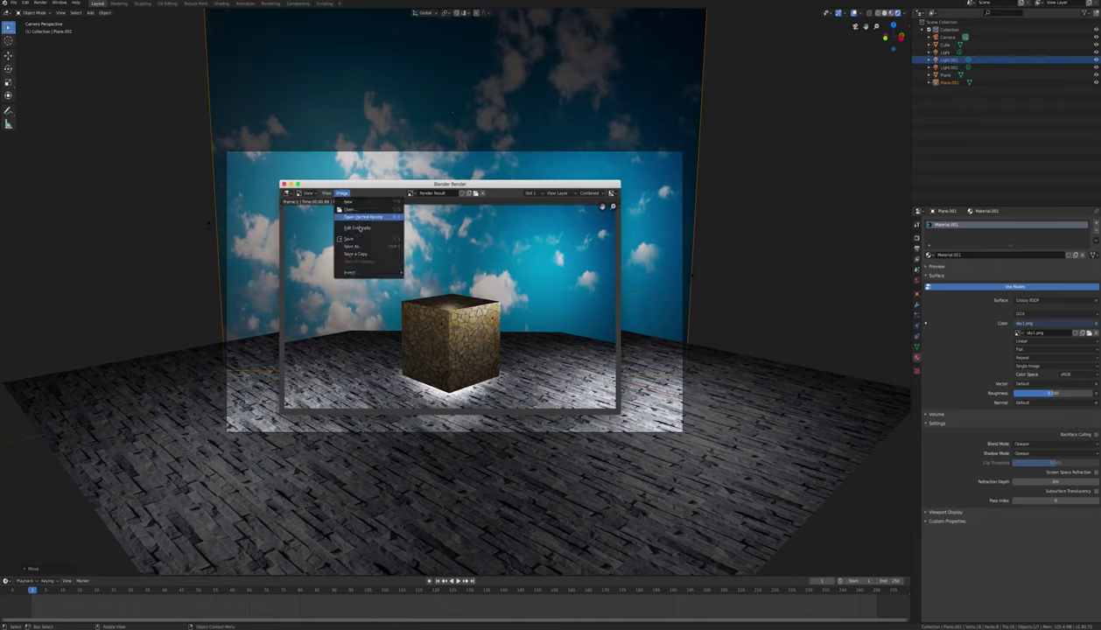
pyautogui.click(359, 247)
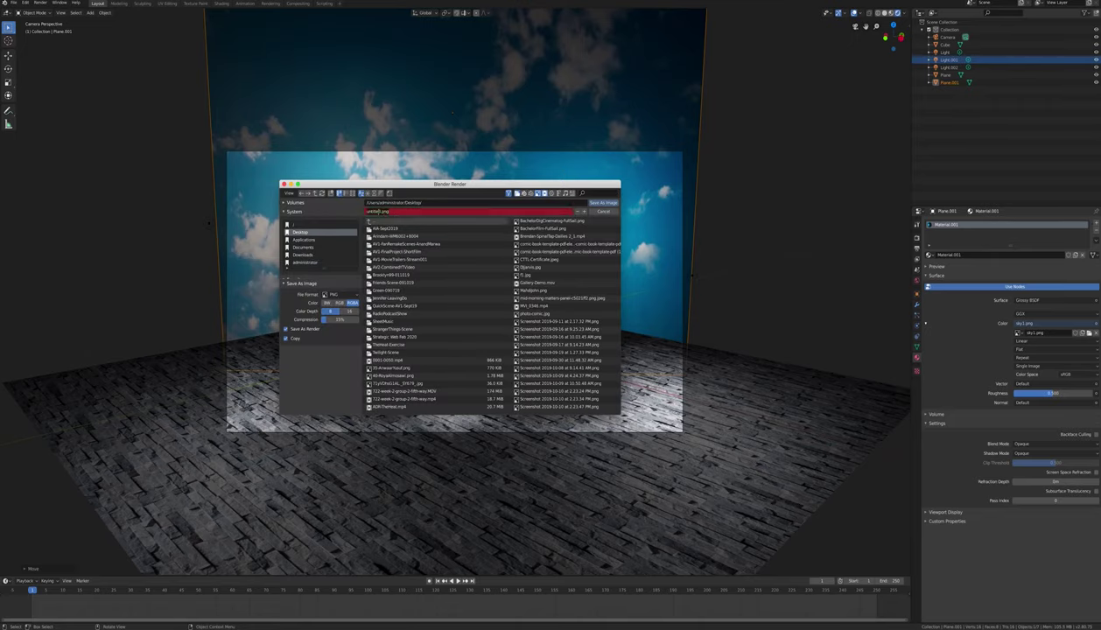
pyautogui.press('Escape')
pyautogui.click(283, 184)
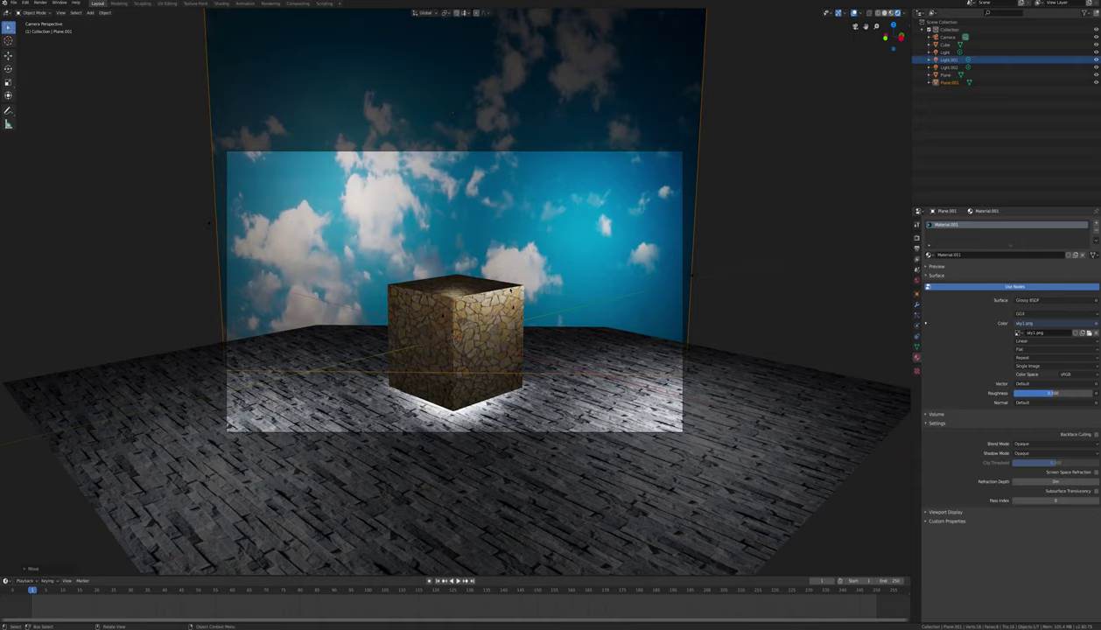
# Insert LocRotScale keyframes for the cube at frames 1 and 75, with the animation's end frame set to 75.
pyautogui.click(485, 383)
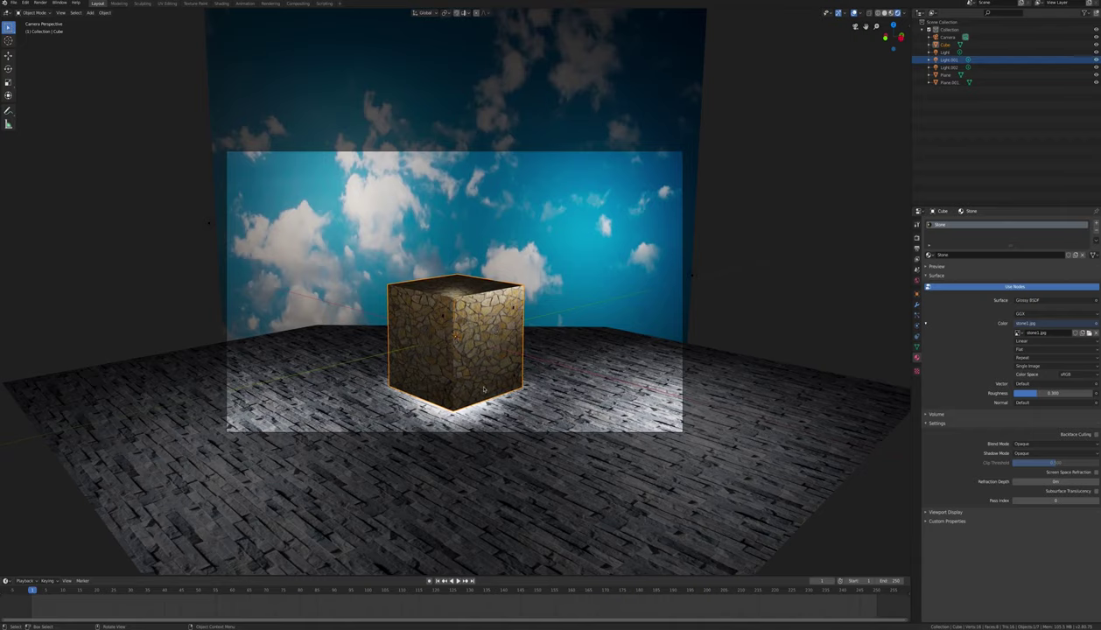
pyautogui.press('i')
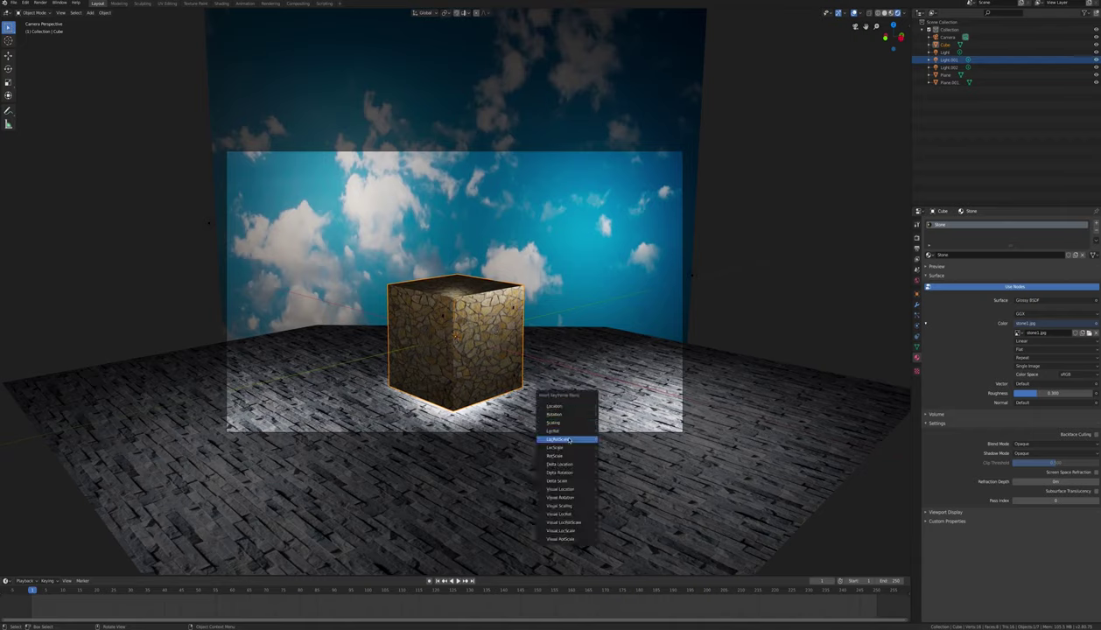
pyautogui.click(562, 437)
pyautogui.click(273, 591)
pyautogui.moveTo(286, 592); pyautogui.dragTo(283, 592)
pyautogui.press('i')
pyautogui.click(481, 312)
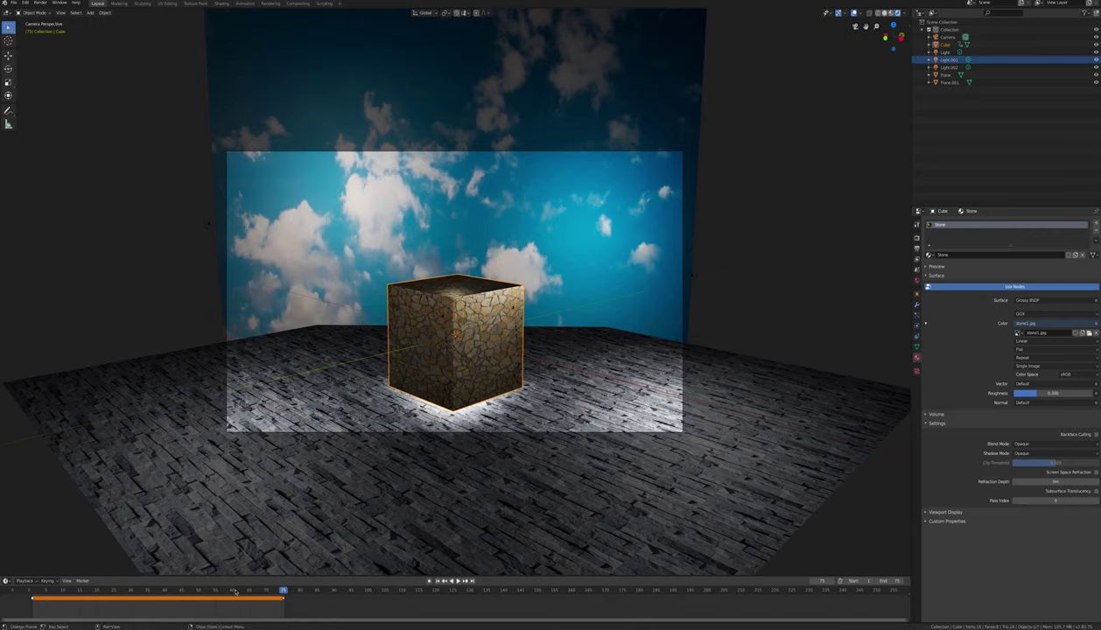
# At frame 38, raise the cube above the floor, rotate it, scale it down, and insert a LocRotScale keyframe.
pyautogui.click(152, 590)
pyautogui.moveTo(151, 592); pyautogui.dragTo(158, 591)
pyautogui.press('g')
pyautogui.press('z')
pyautogui.click(455, 226)
pyautogui.press('r')
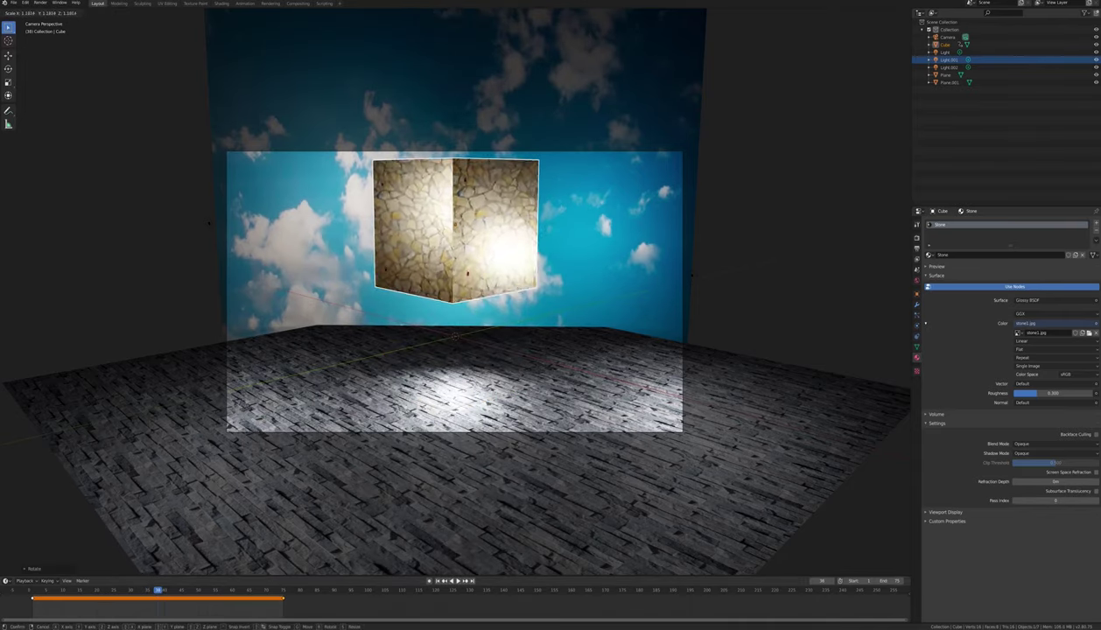
pyautogui.click(456, 240)
pyautogui.press('i')
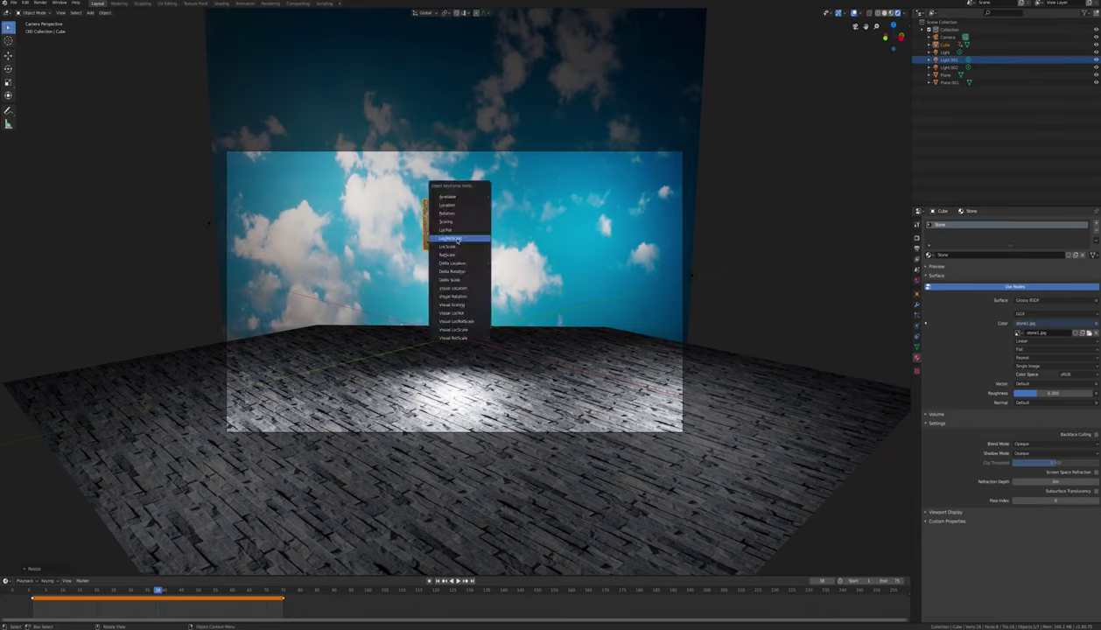
pyautogui.click(456, 240)
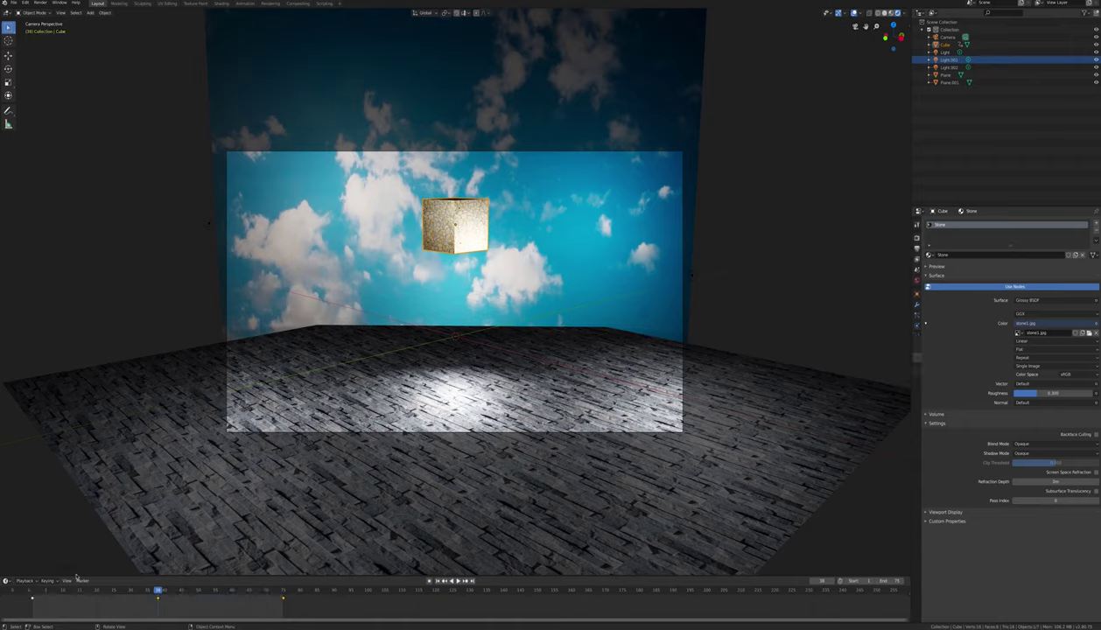
# Play and scrub the cube's animation to check its motion, and return to frame 1.
pyautogui.click(34, 593)
pyautogui.press('space')
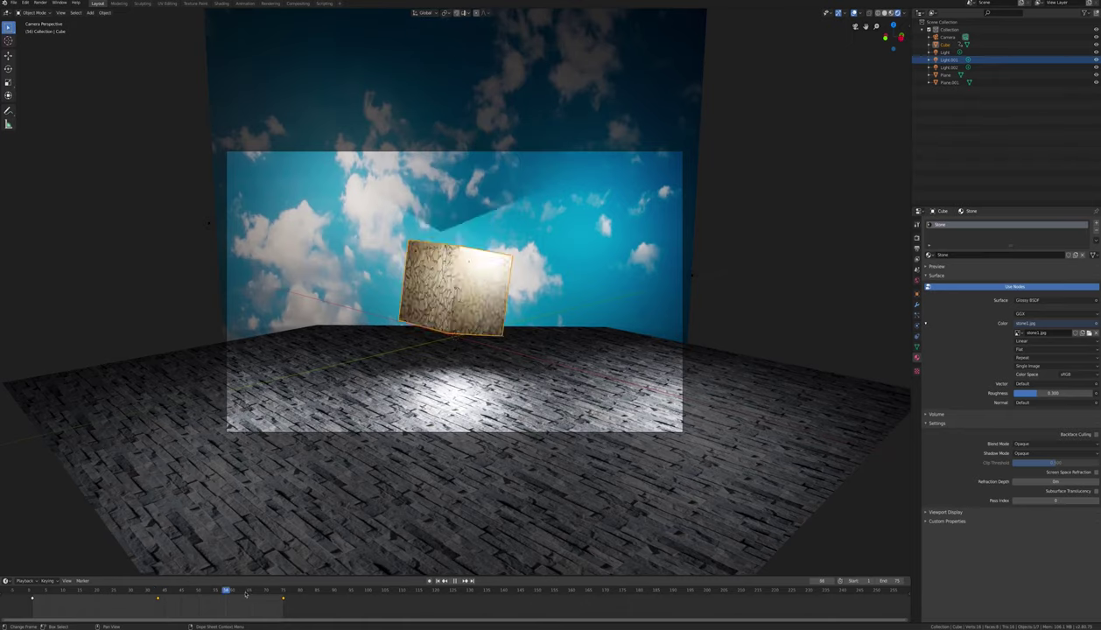
pyautogui.moveTo(209, 592); pyautogui.dragTo(13, 572)
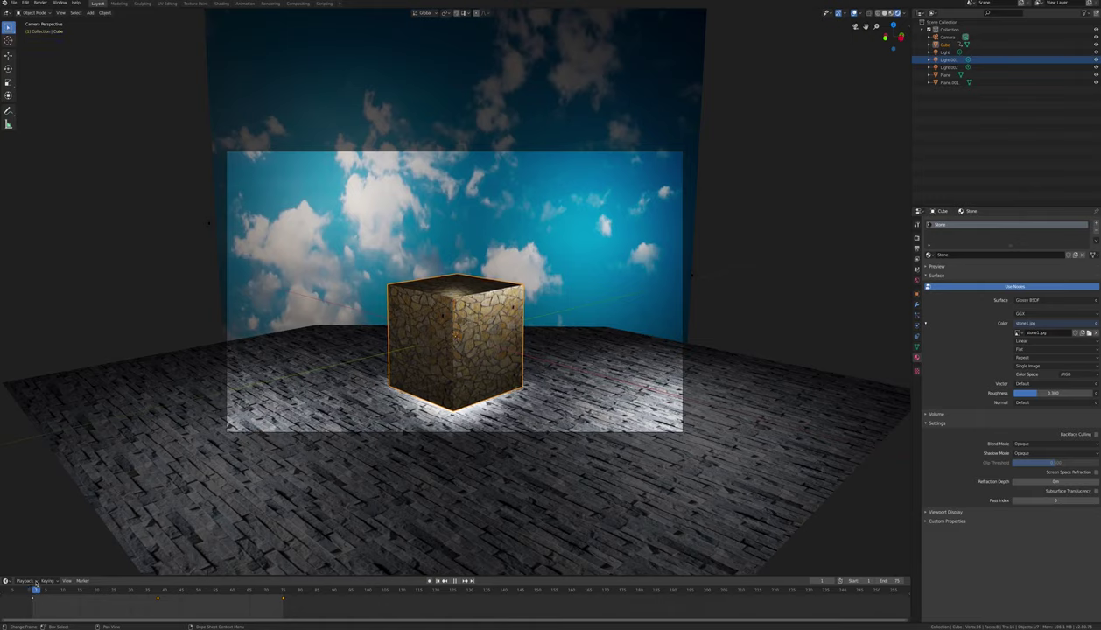
pyautogui.press('Escape')
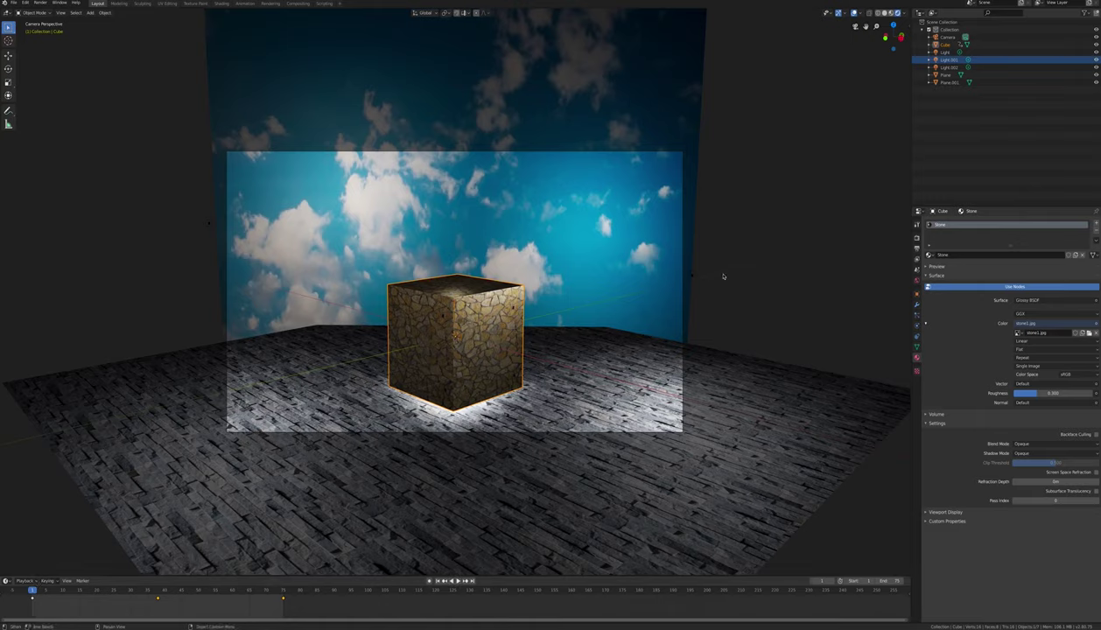
# Insert LocRot keyframes for the camera at frames 1 and 75, and go to frame 40.
pyautogui.click(949, 37)
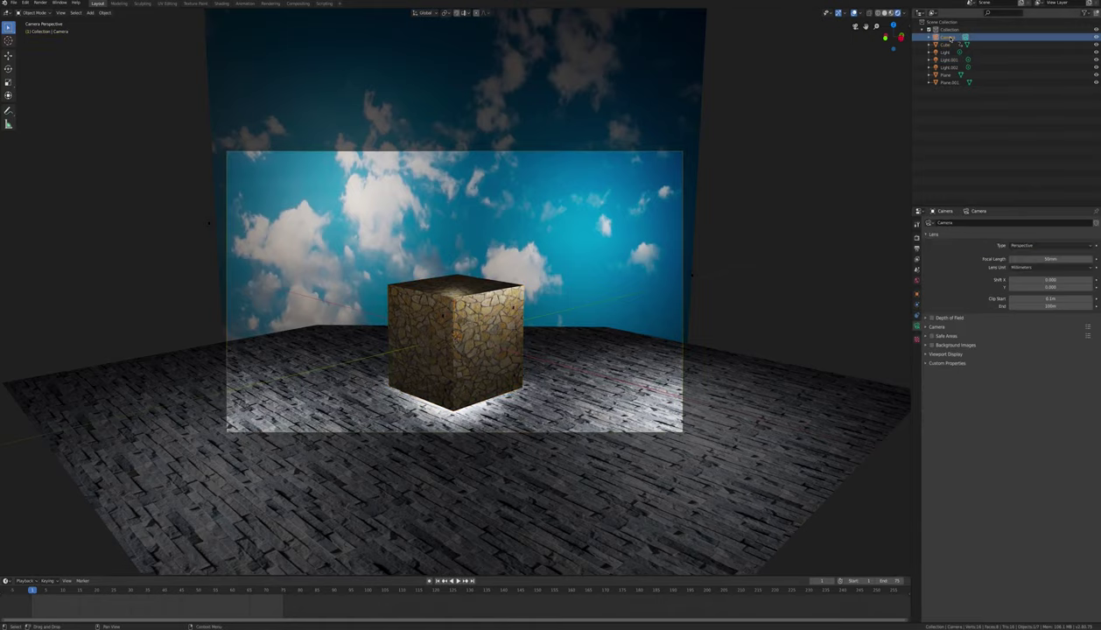
pyautogui.rightClick(570, 302)
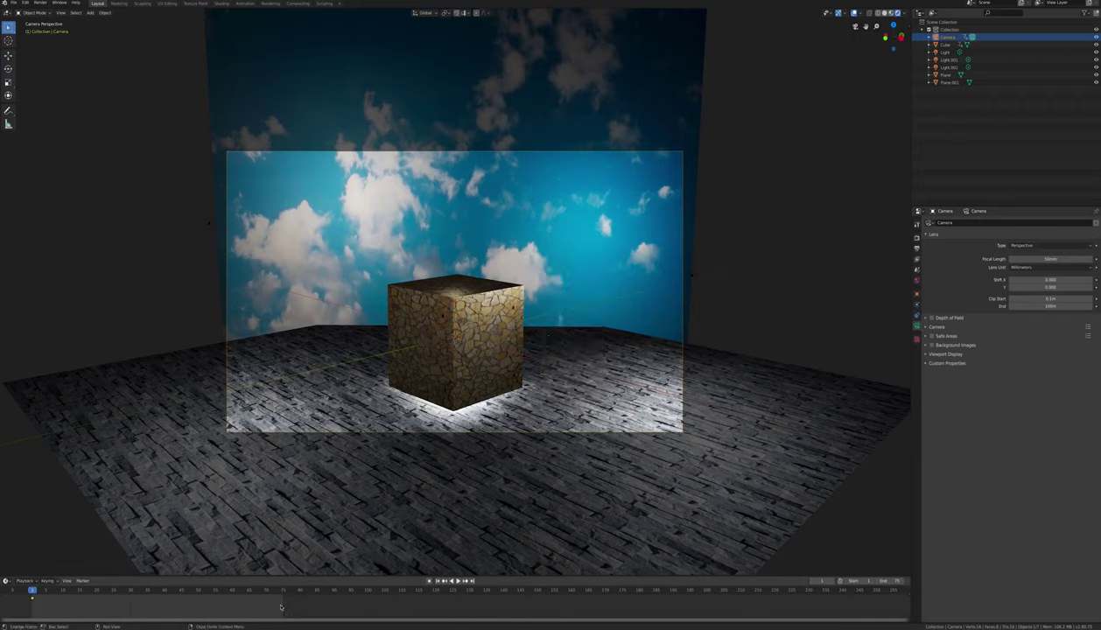
pyautogui.press('i')
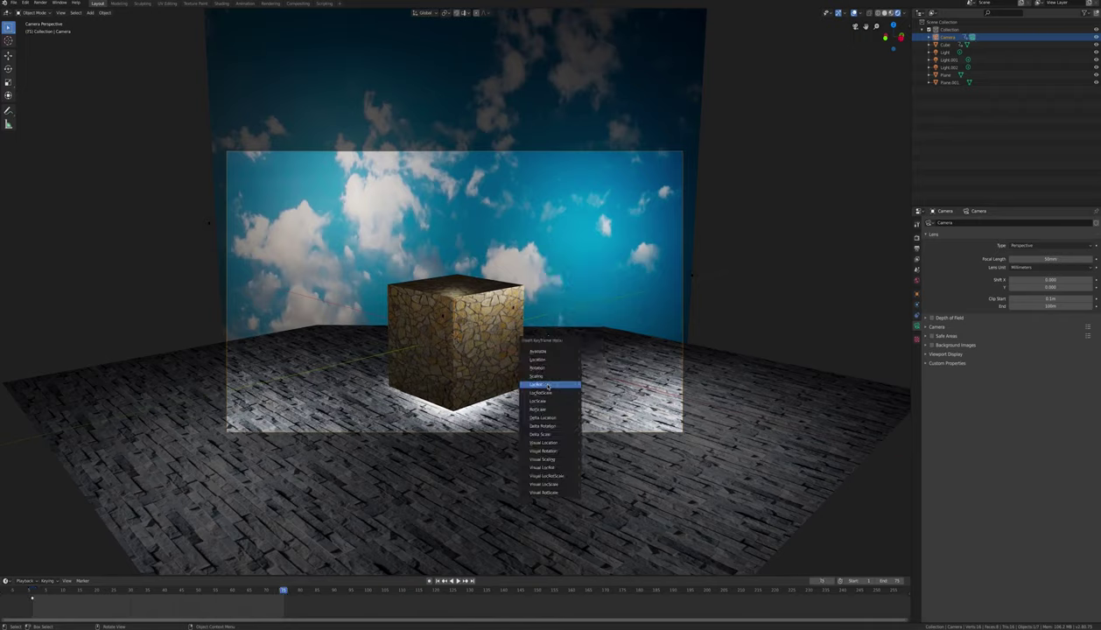
pyautogui.click(548, 385)
pyautogui.moveTo(162, 592); pyautogui.dragTo(167, 591)
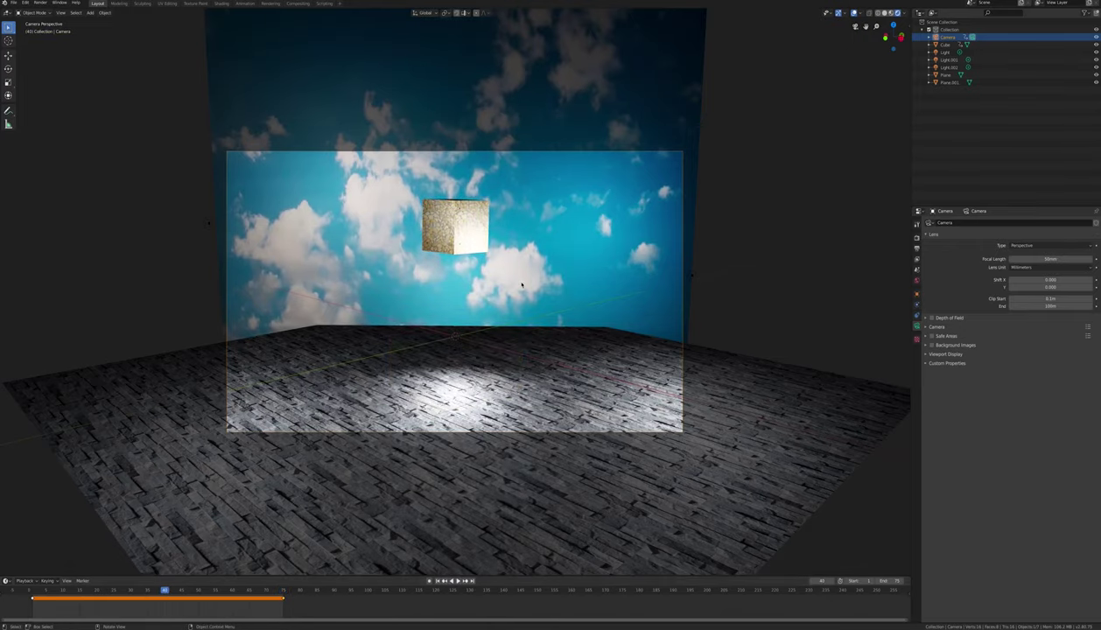
pyautogui.press('r')
pyautogui.press('z')
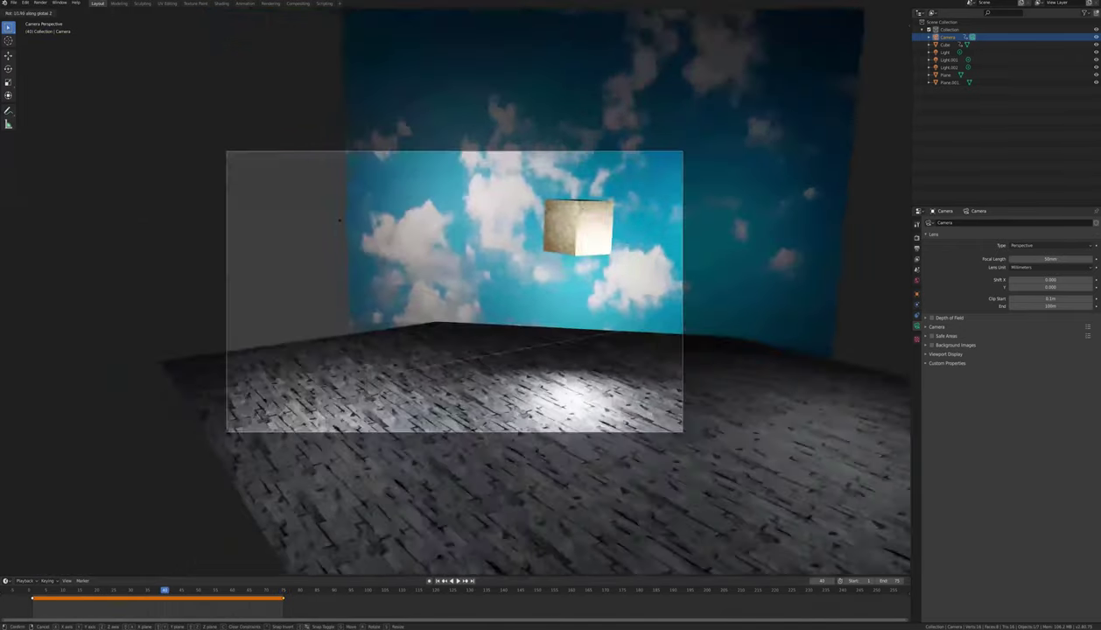
pyautogui.press('Escape')
# Raise the camera about 1.1 m along the global Z axis and insert a LocRot keyframe at frame 40.
pyautogui.press('g')
pyautogui.press('z')
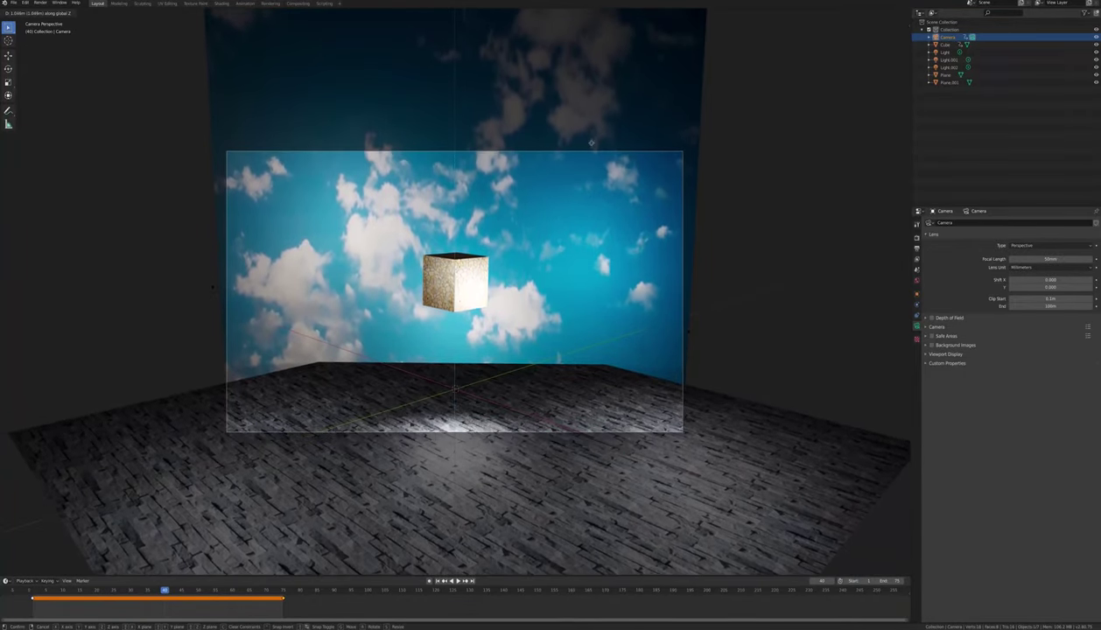
pyautogui.click(591, 143)
pyautogui.press('i')
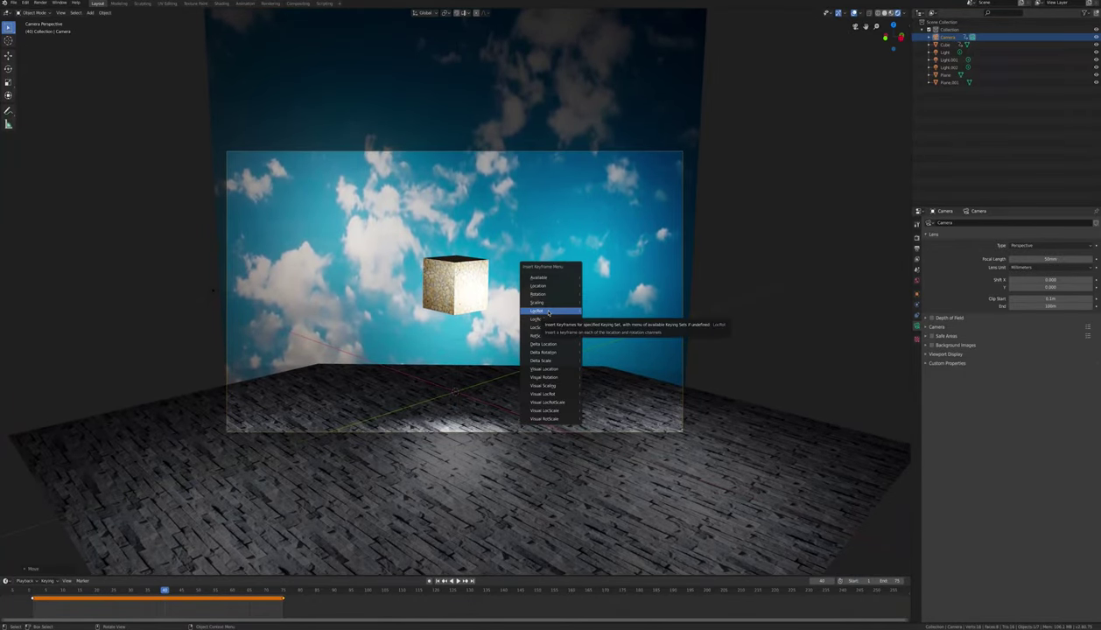
pyautogui.click(548, 312)
# Play the animation to check the combined cube and camera motion, select Light.002, and return to frame 1.
pyautogui.click(37, 590)
pyautogui.press('space')
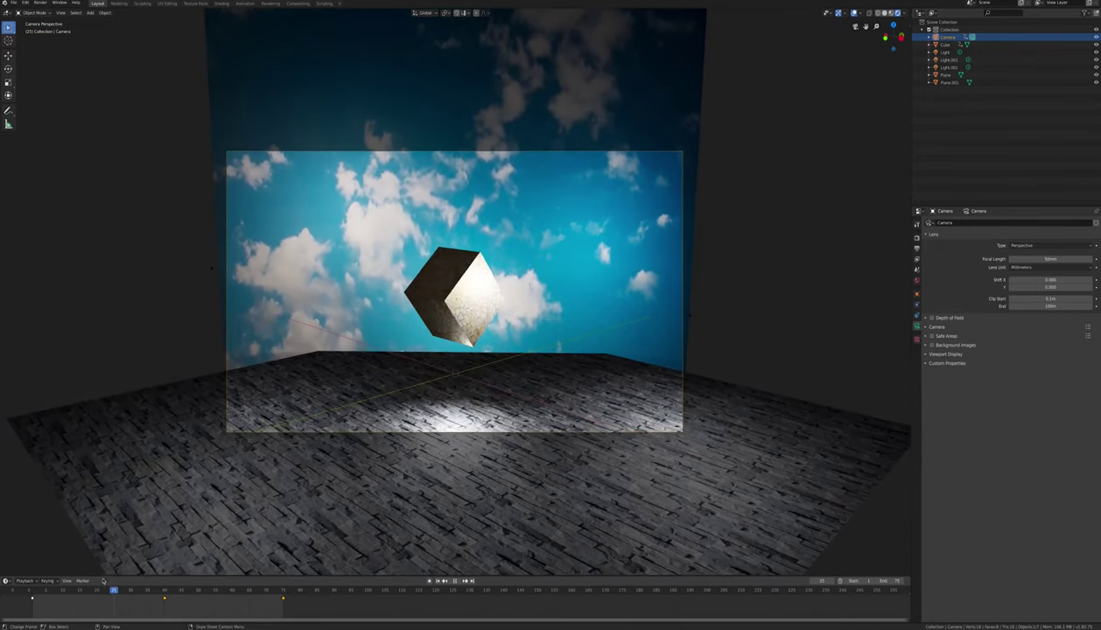
pyautogui.click(454, 581)
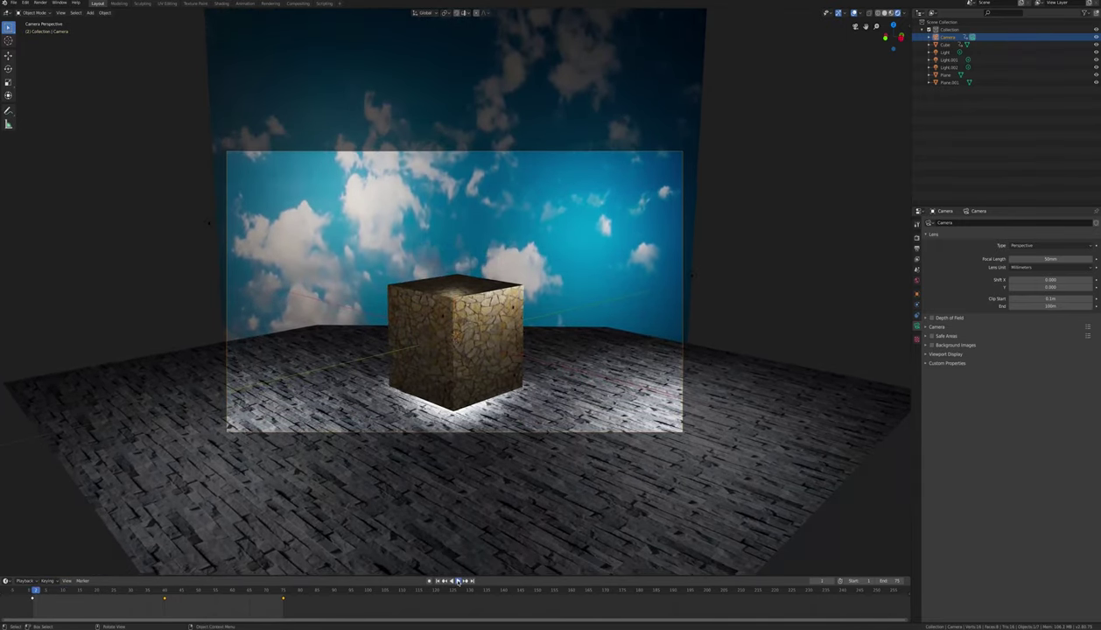
pyautogui.click(457, 581)
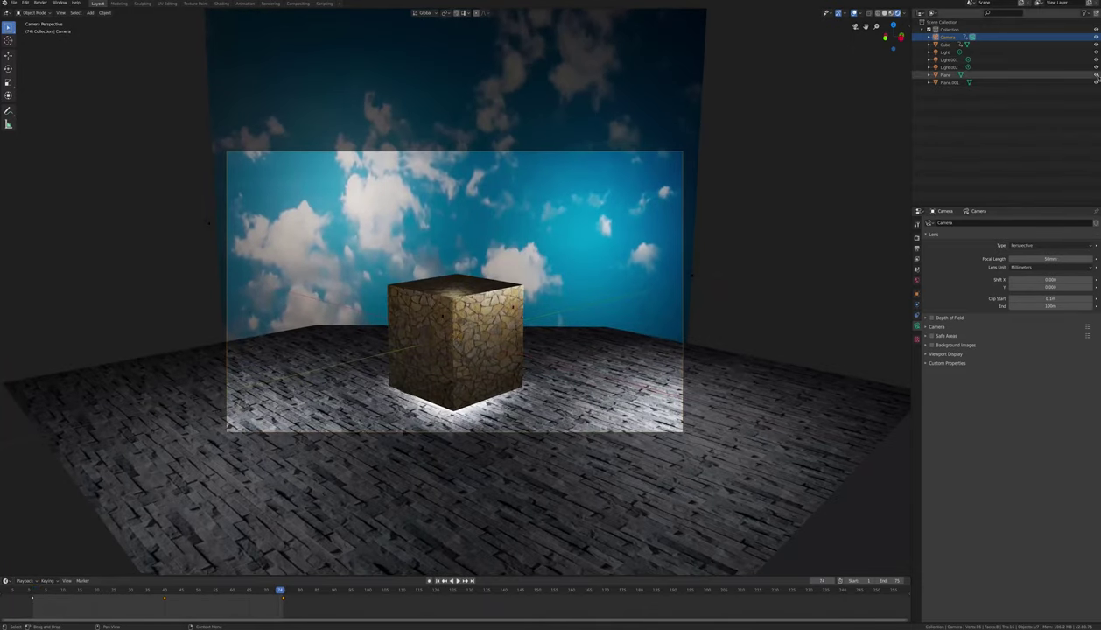
pyautogui.click(954, 67)
pyautogui.hotkey('shift', 'Left')
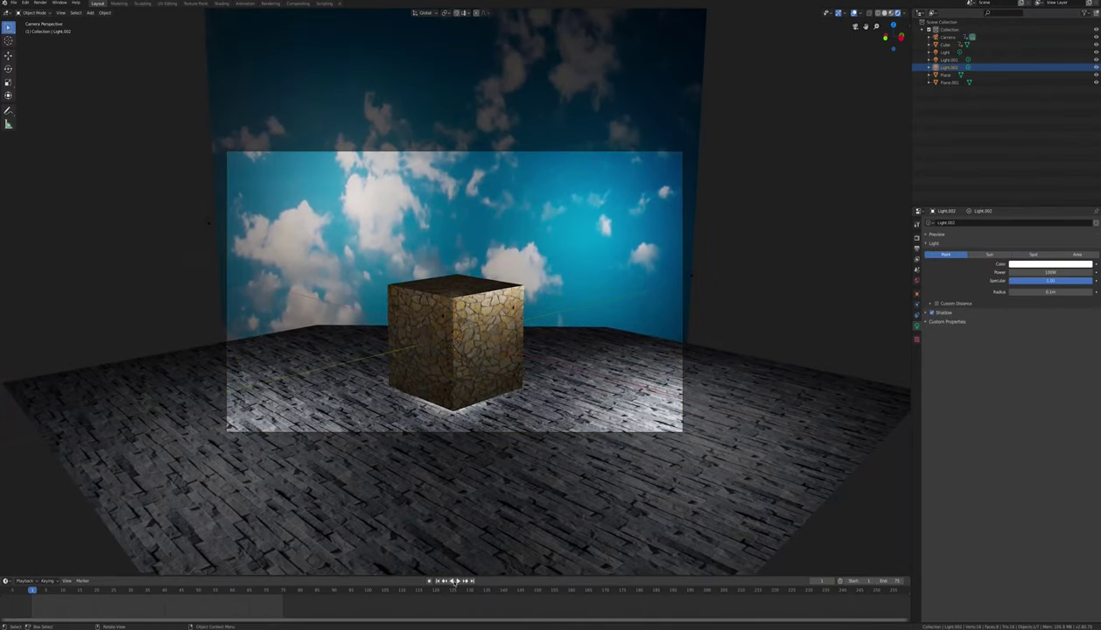
pyautogui.press('Escape')
# Set the render output to render-animation on the Desktop, with FFmpeg video as the file format.
pyautogui.click(916, 248)
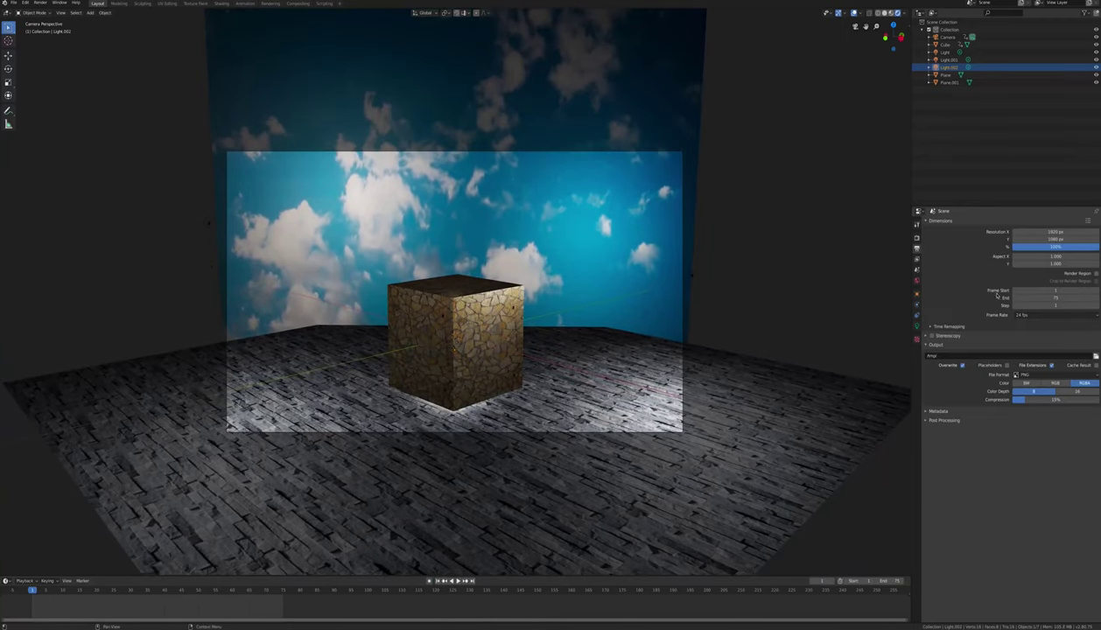
pyautogui.click(1096, 355)
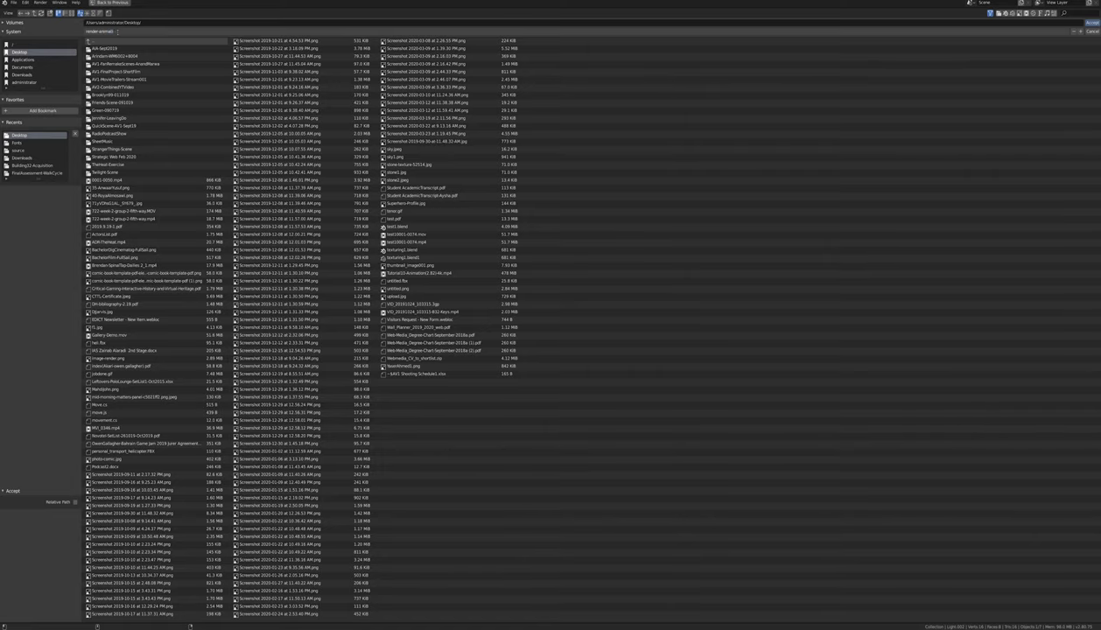
pyautogui.click(1091, 23)
pyautogui.click(1050, 374)
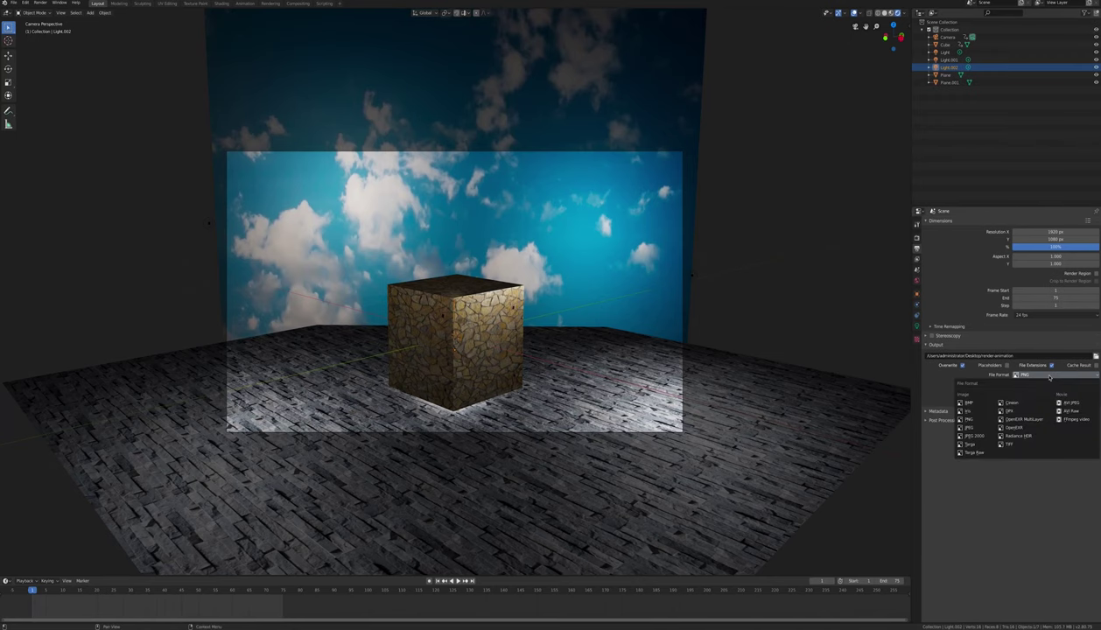
pyautogui.click(1074, 421)
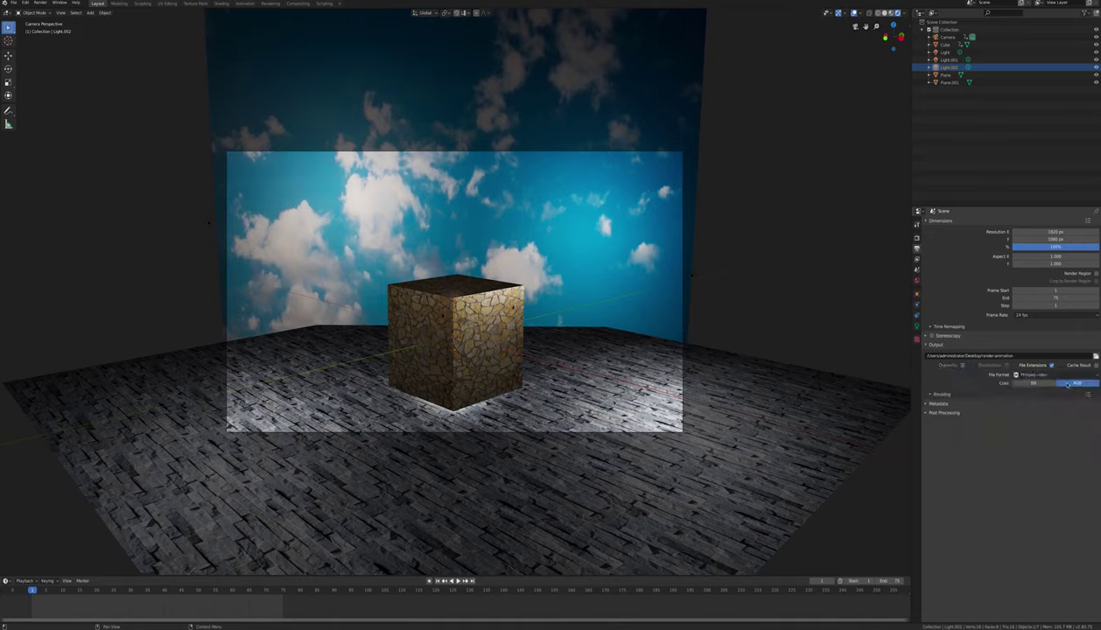
# Configure the video encoding with an MPEG-4 container, Perceptually lossless output quality and Realtime encoding speed.
pyautogui.click(935, 395)
pyautogui.click(1066, 406)
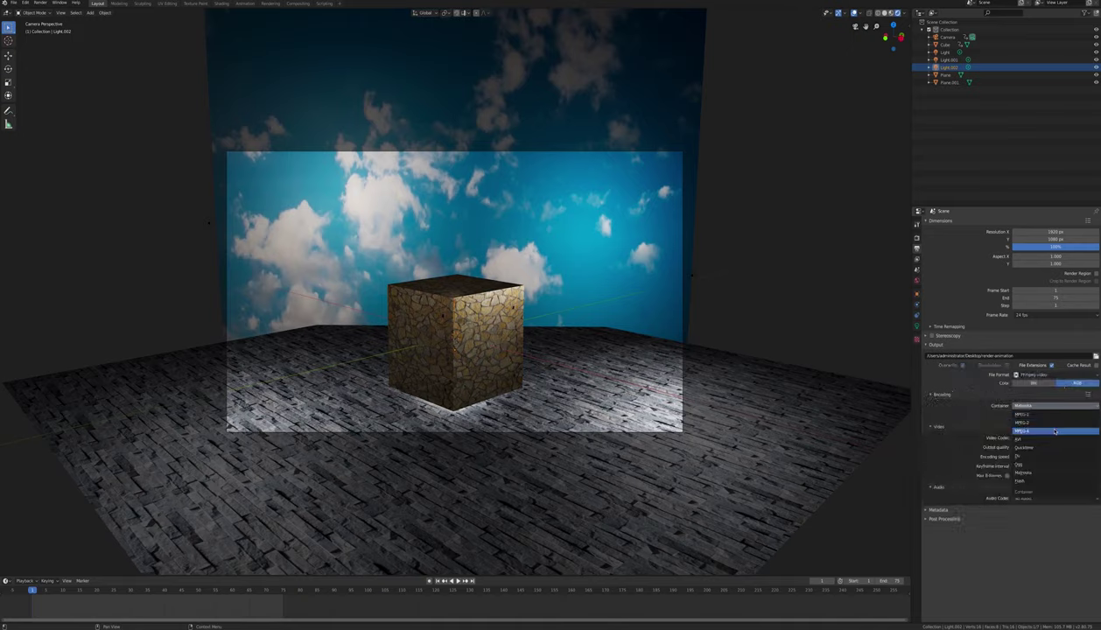
pyautogui.click(1027, 440)
pyautogui.click(1035, 447)
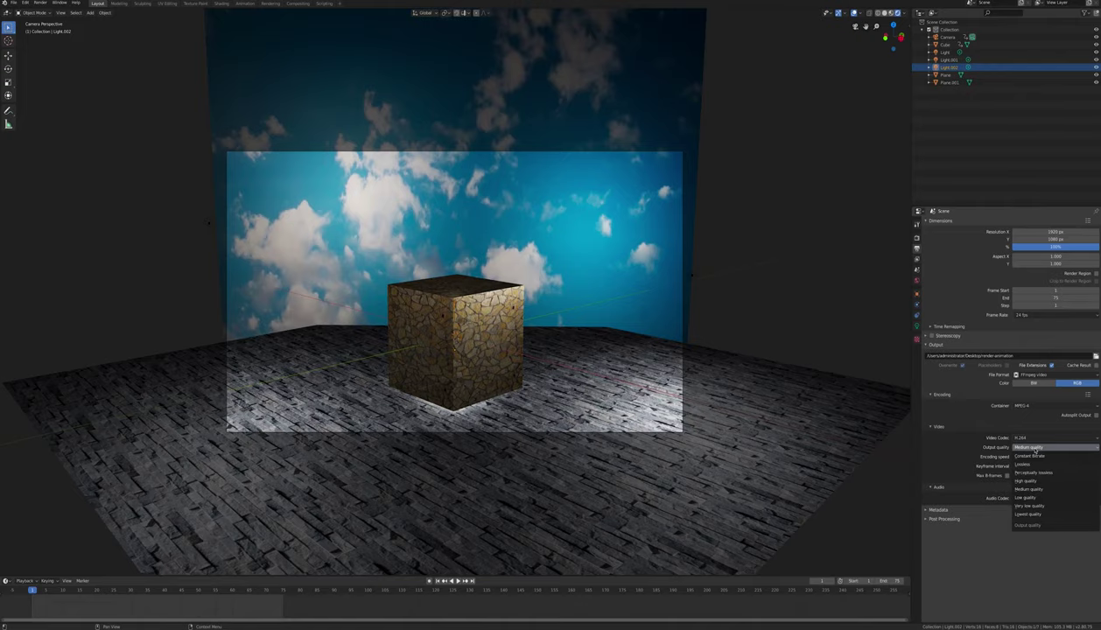
pyautogui.click(1037, 474)
pyautogui.click(1033, 456)
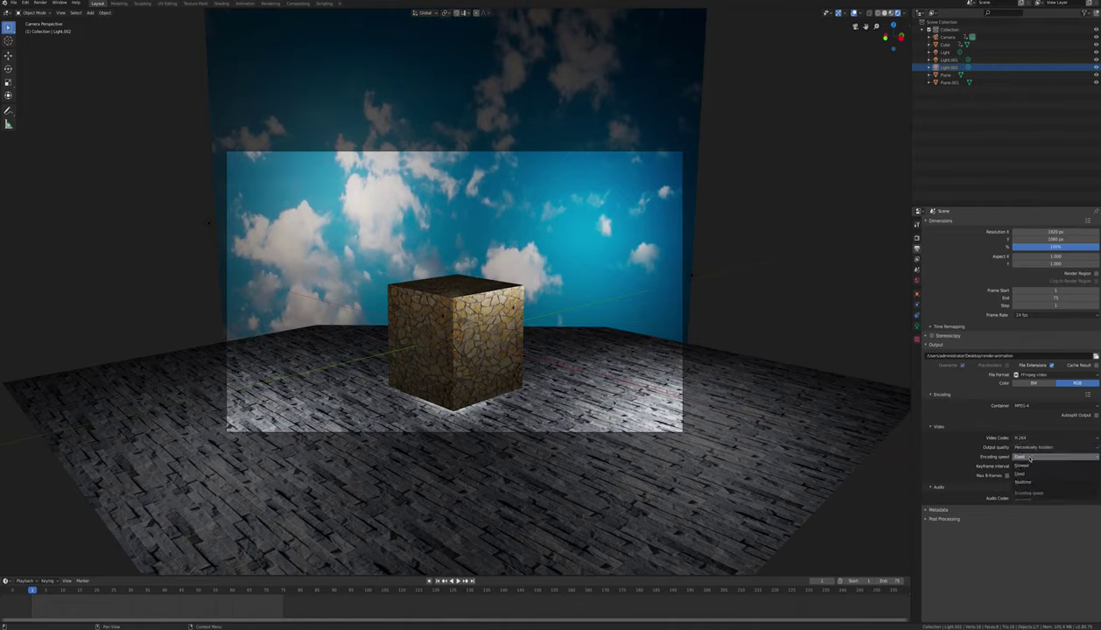
pyautogui.click(1017, 470)
# Render the full cube and camera animation to the video file.
pyautogui.click(41, 2)
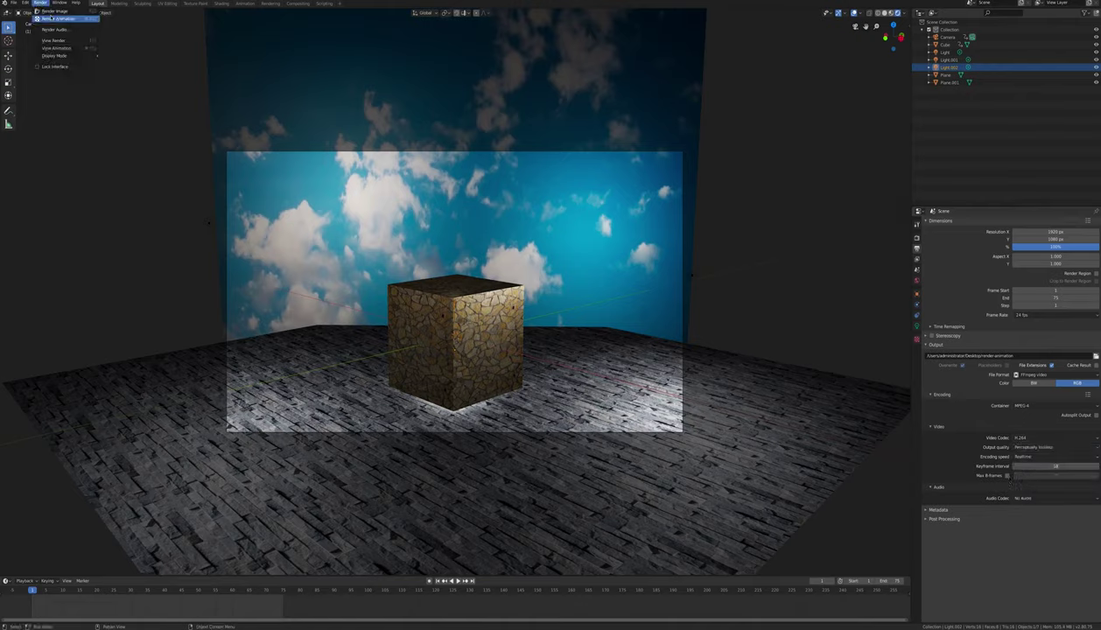
pyautogui.click(52, 17)
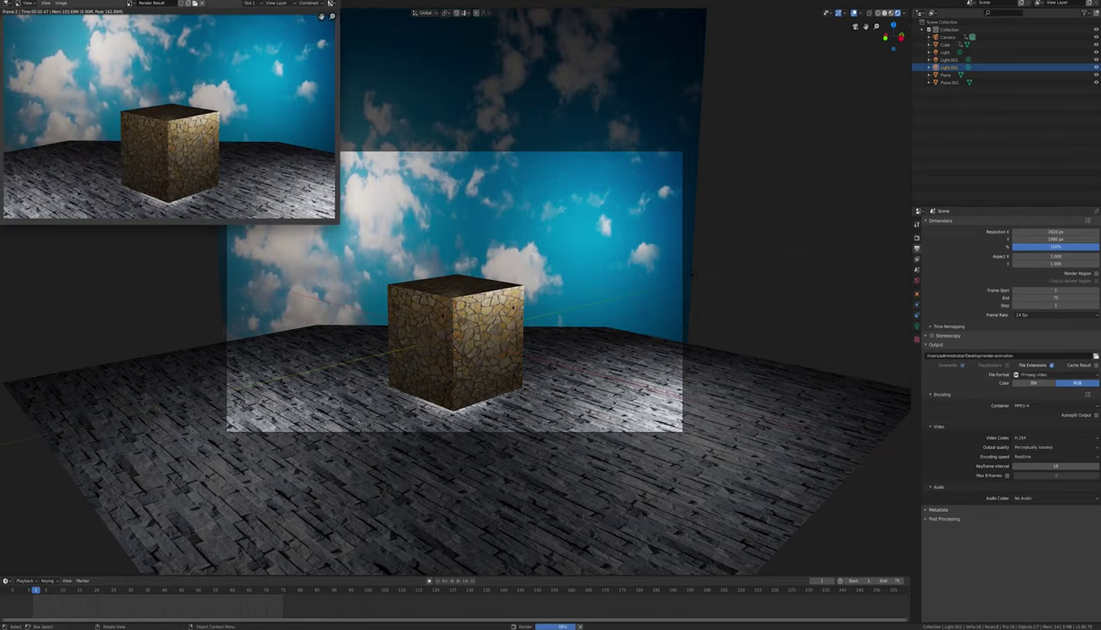